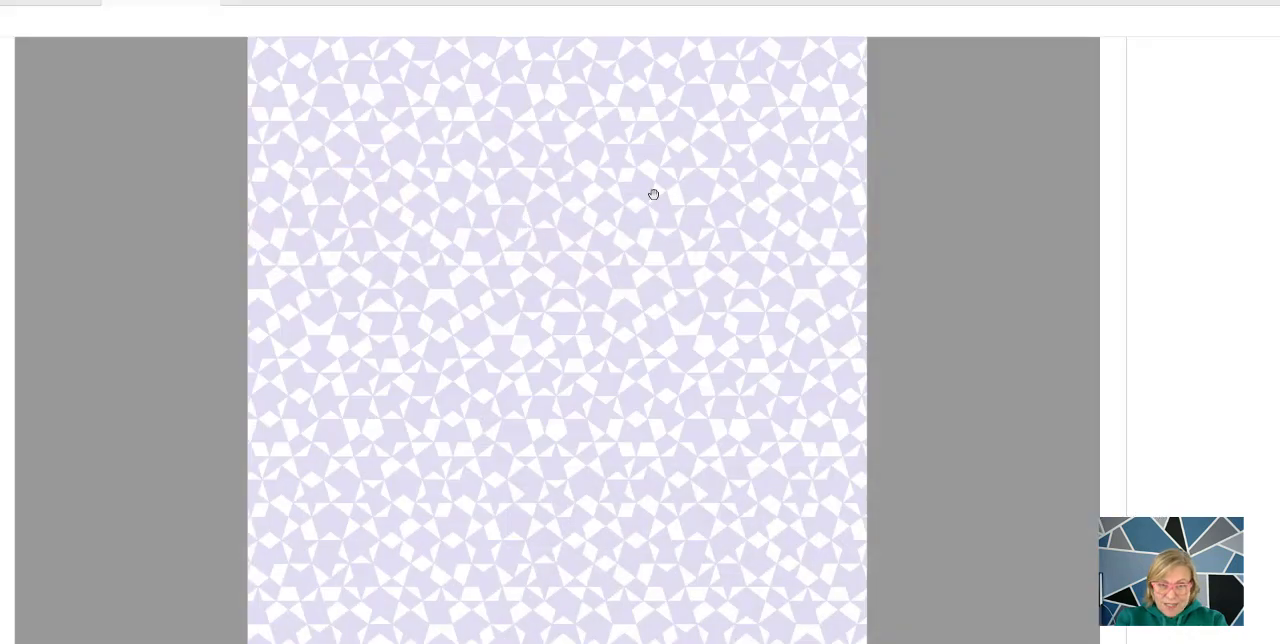
Look through the first pages of the policy PDF
scroll(478, 334, "down", 3)
scroll(301, 367, "up", 8)
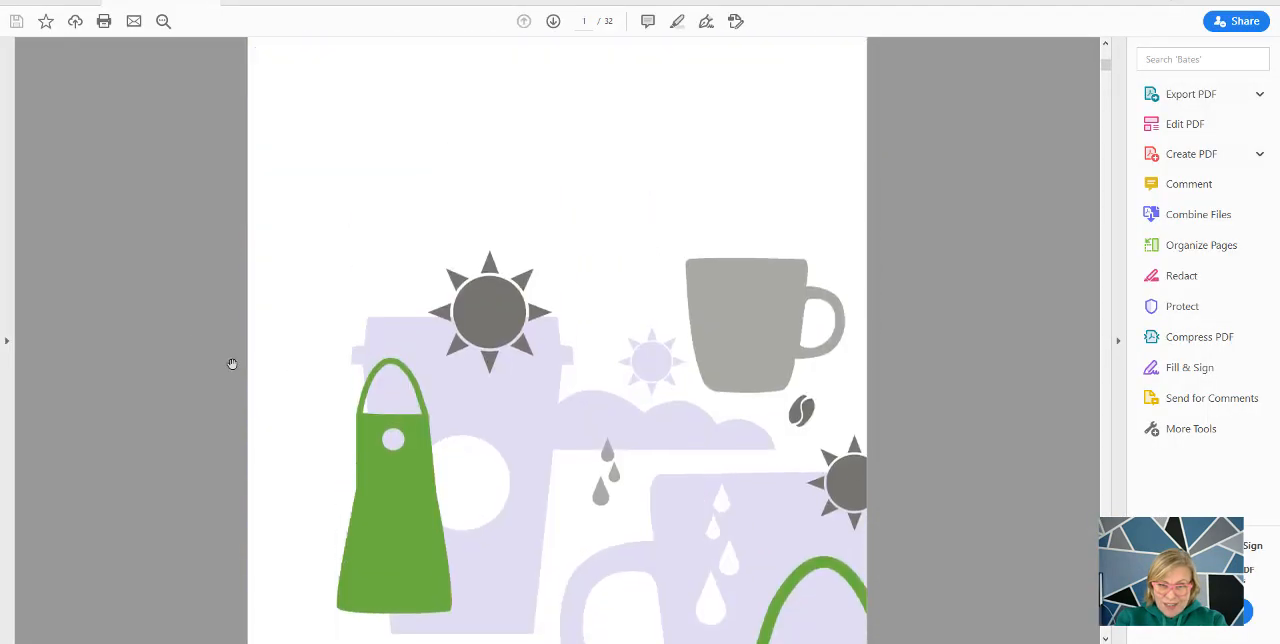
scroll(232, 364, "down", 3)
scroll(280, 378, "down", 5)
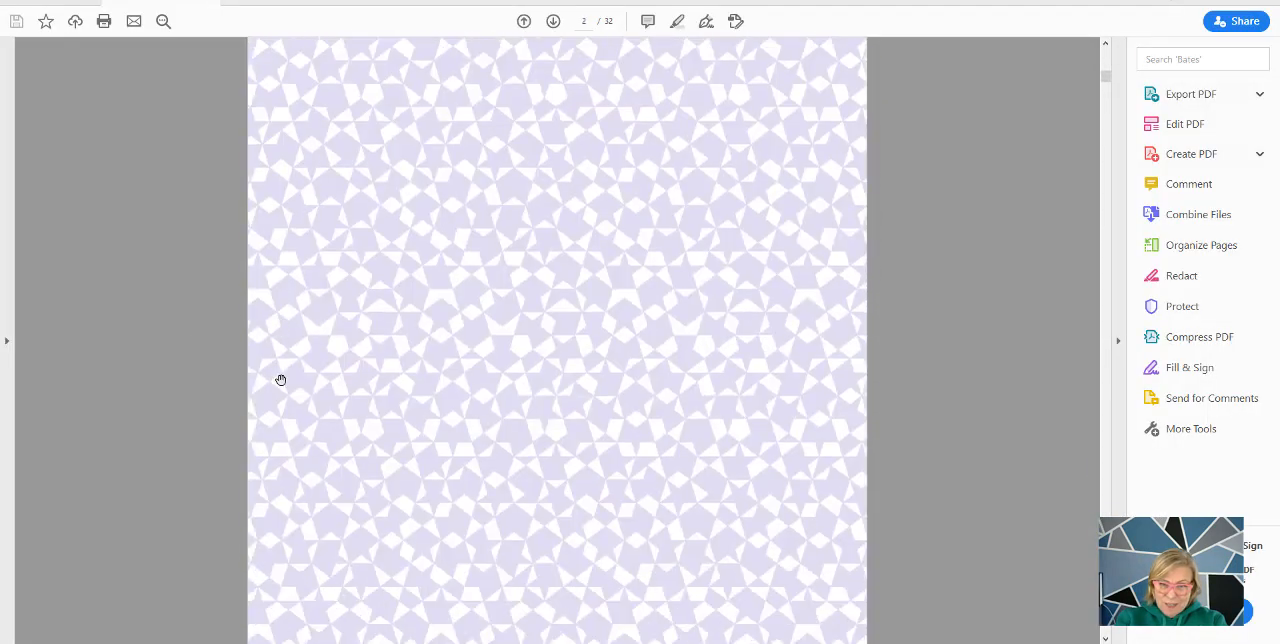
scroll(280, 378, "up", 7)
scroll(281, 380, "up", 3)
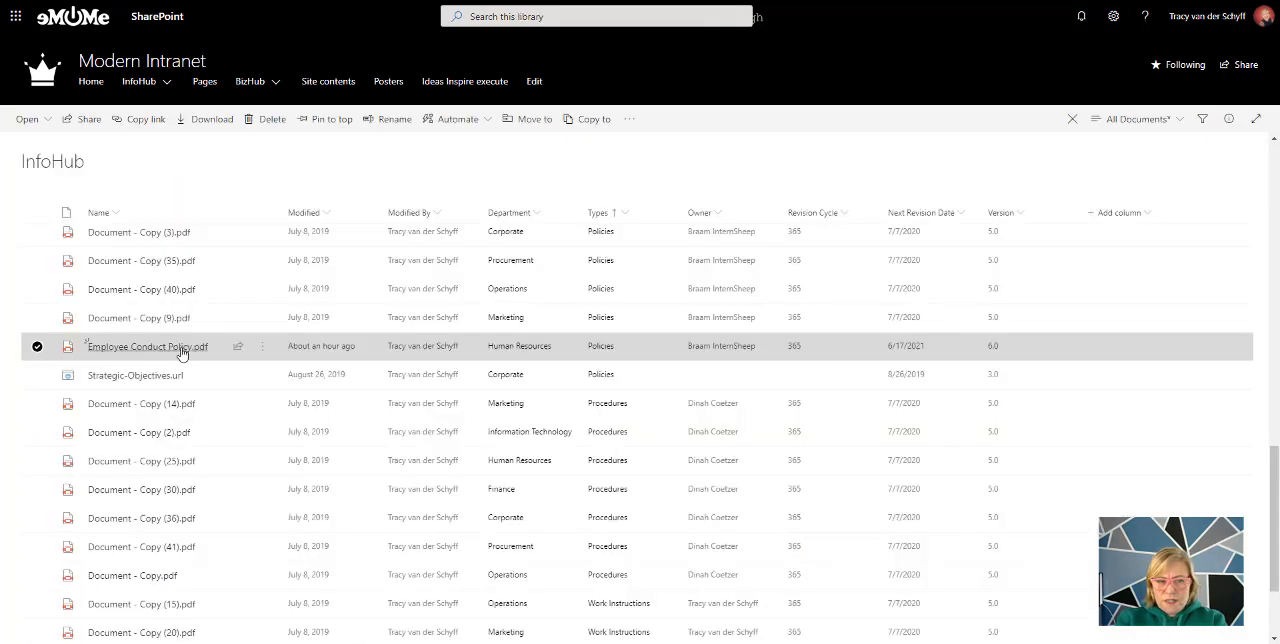
mouse_move(113, 350)
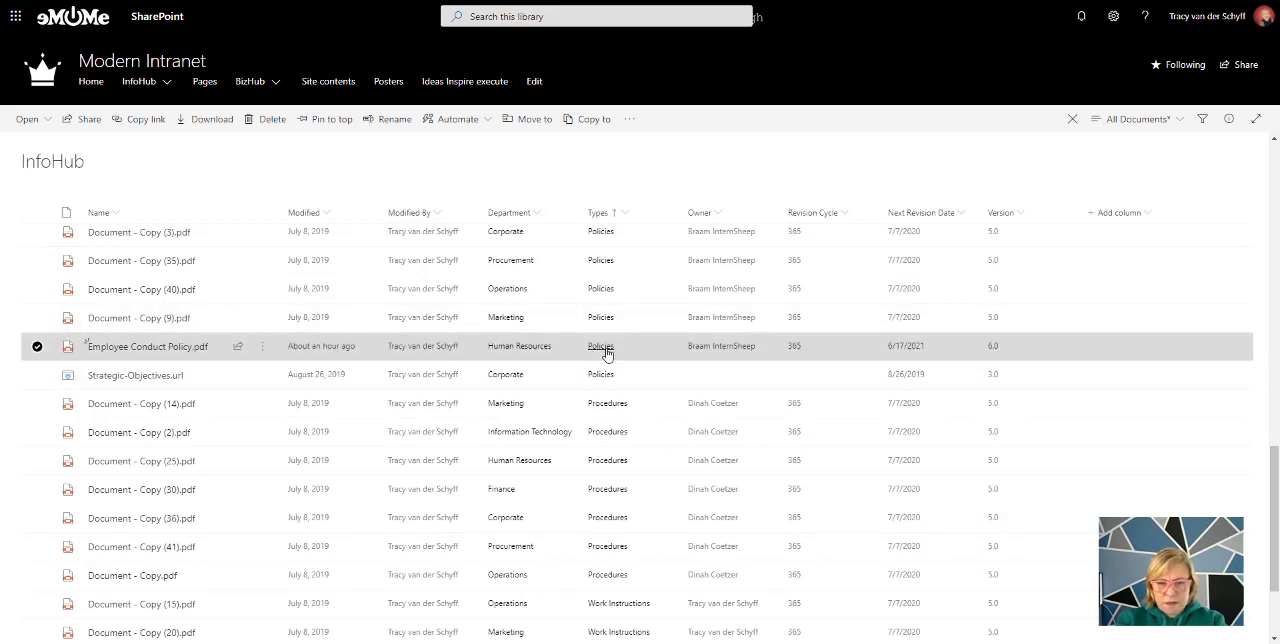
left_click(166, 84)
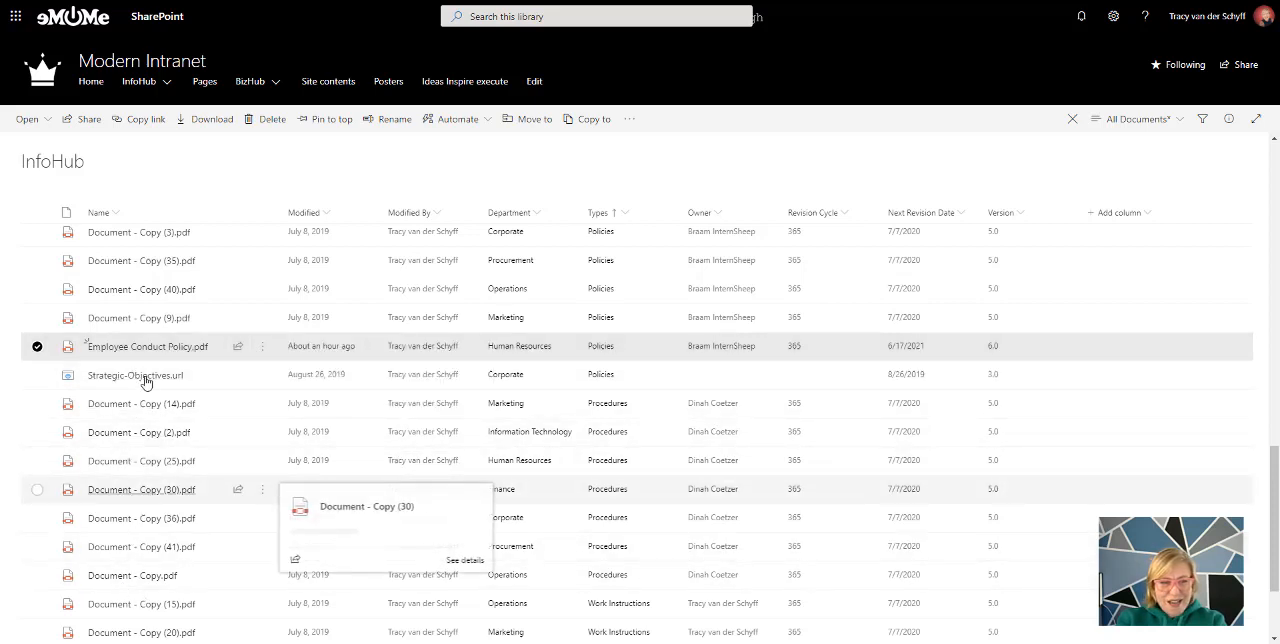
mouse_move(191, 355)
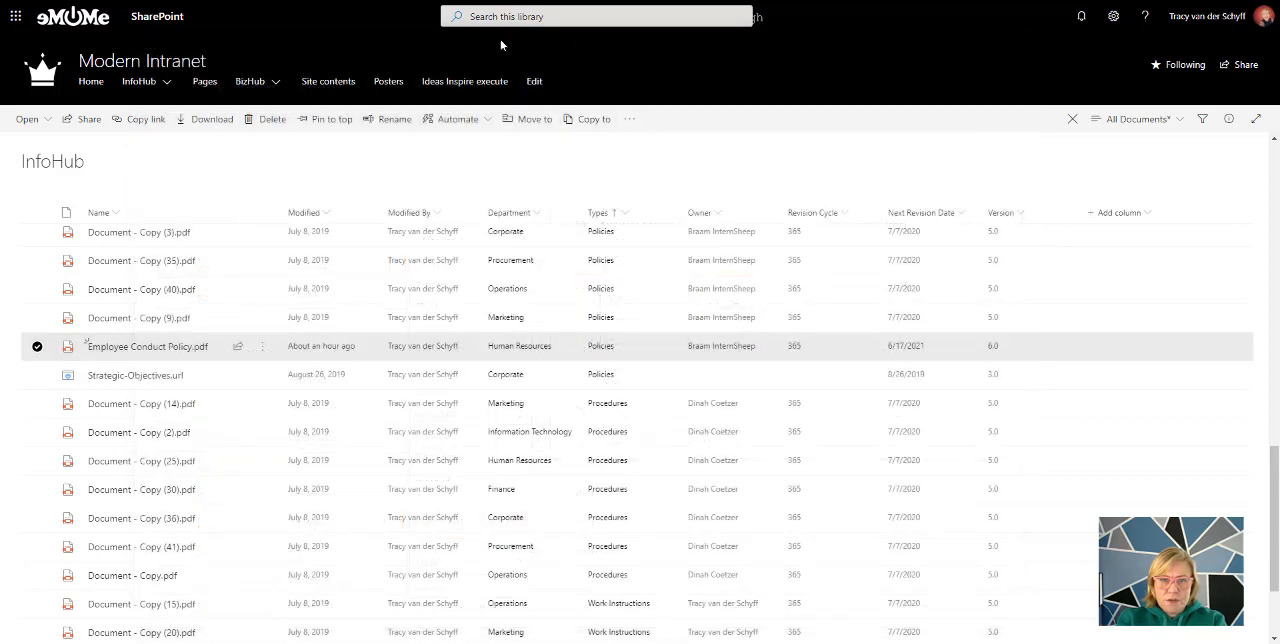
left_click(89, 346)
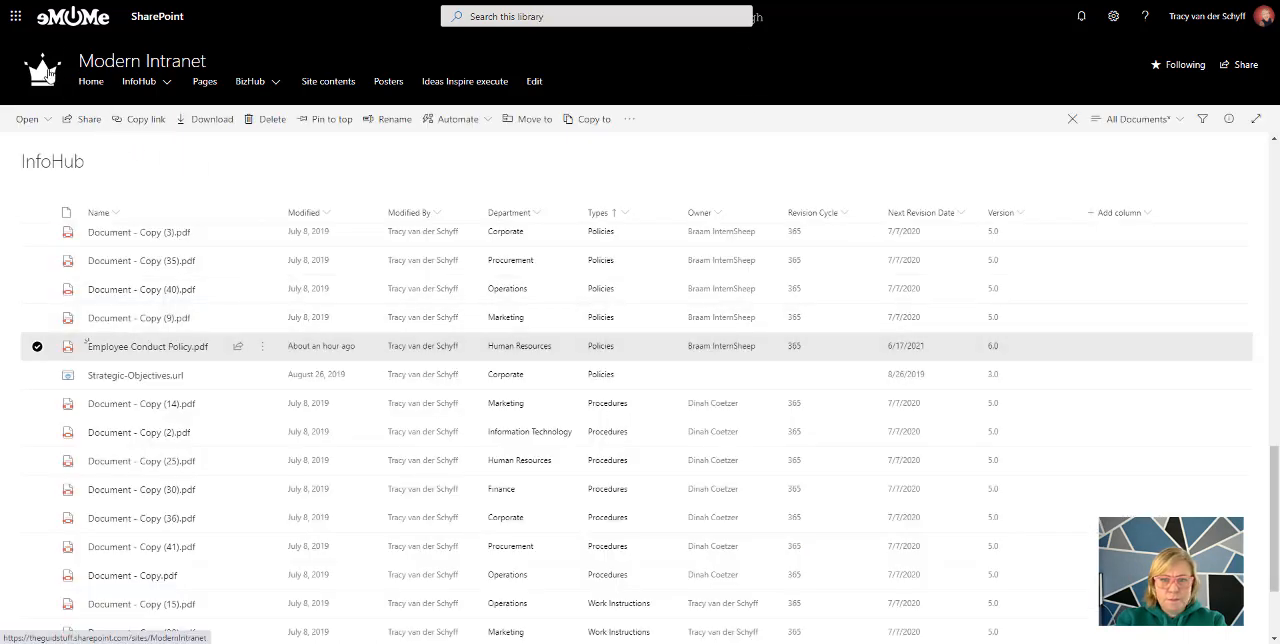
Go to the Modern Intranet home page and open the company news post Employee Conduct Policy Update - 17 June 2020
left_click(48, 73)
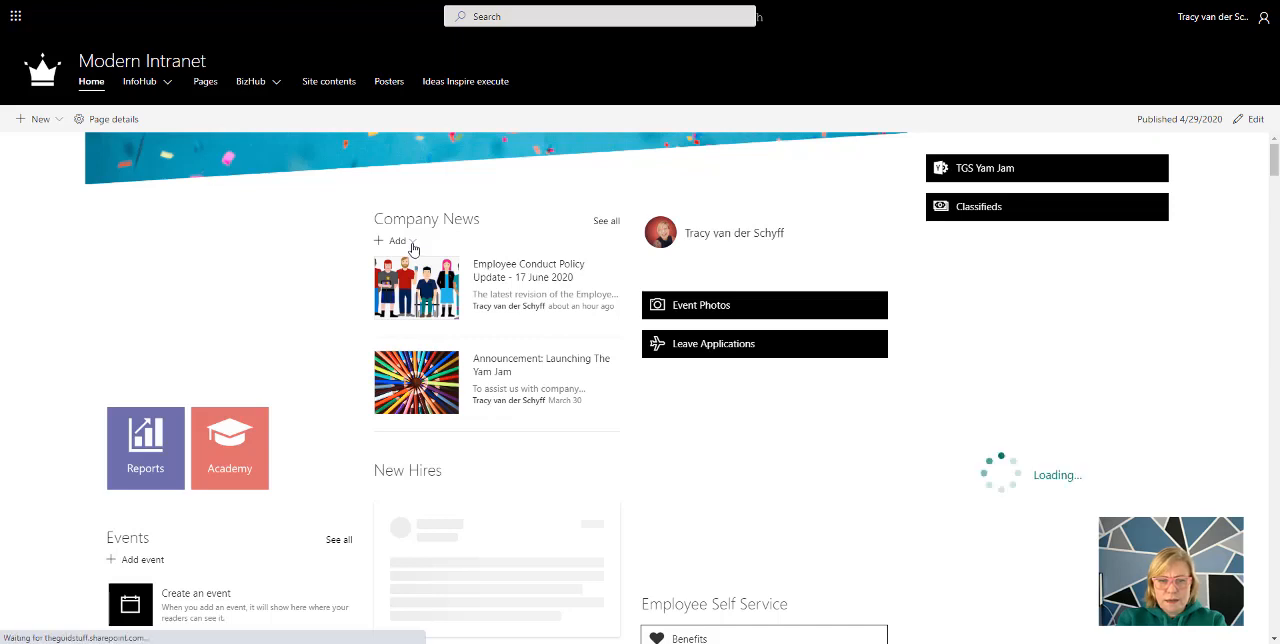
left_click(413, 245)
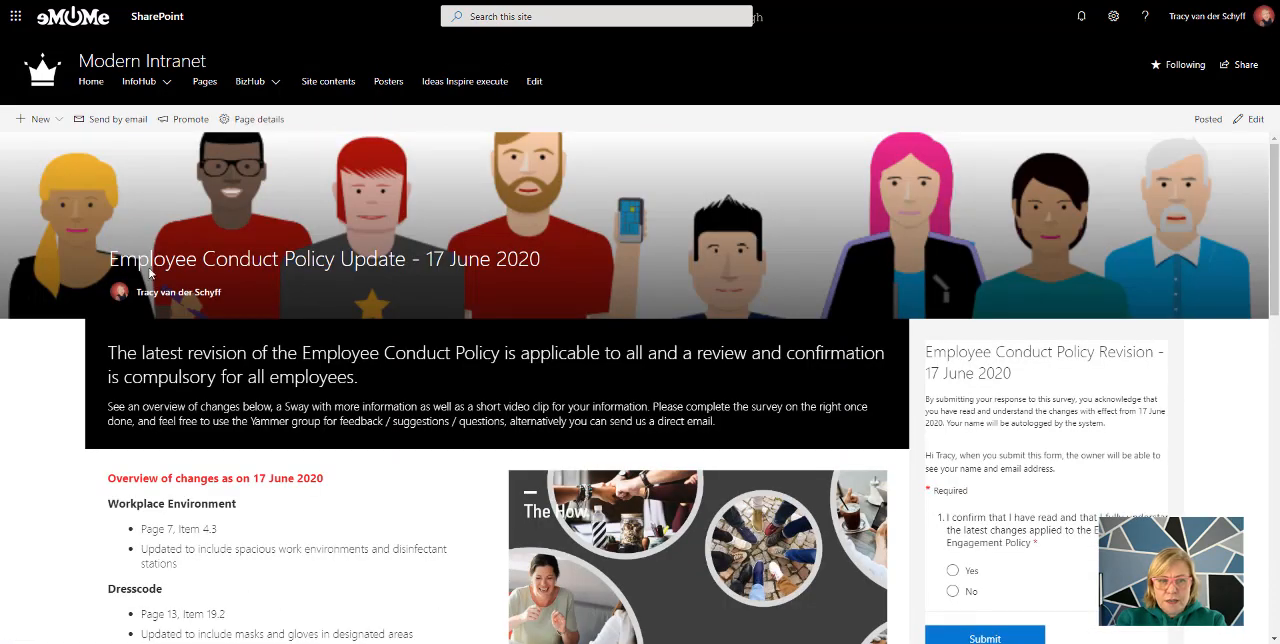
Examine the news post's title date and its overview of changes as on 17 June 2020, including Workplace Environment and Dresscode
double_click(536, 262)
left_click_drag(468, 262, 424, 262)
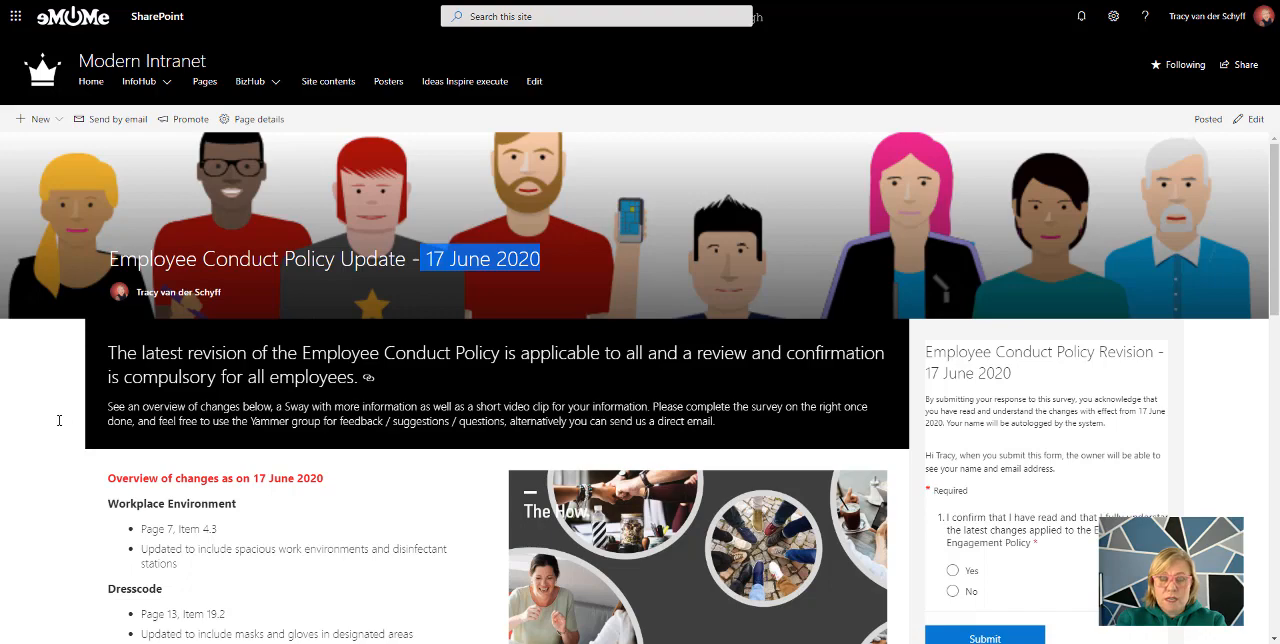
scroll(59, 420, "down", 2)
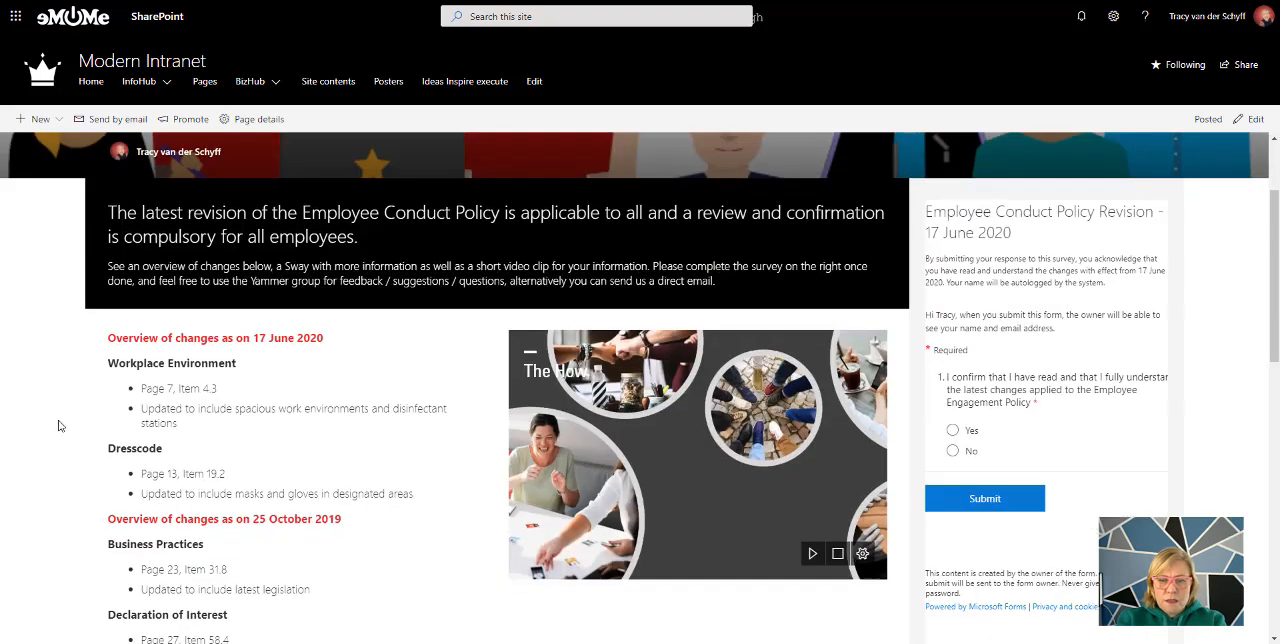
scroll(59, 426, "down", 2)
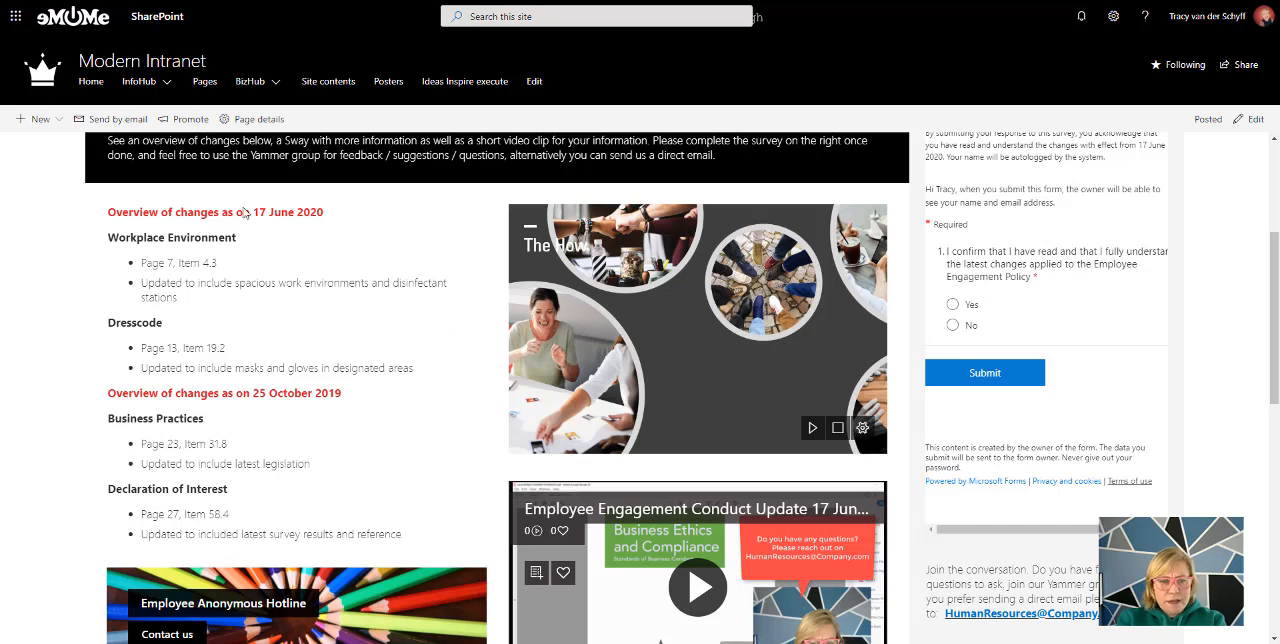
left_click_drag(110, 217, 222, 343)
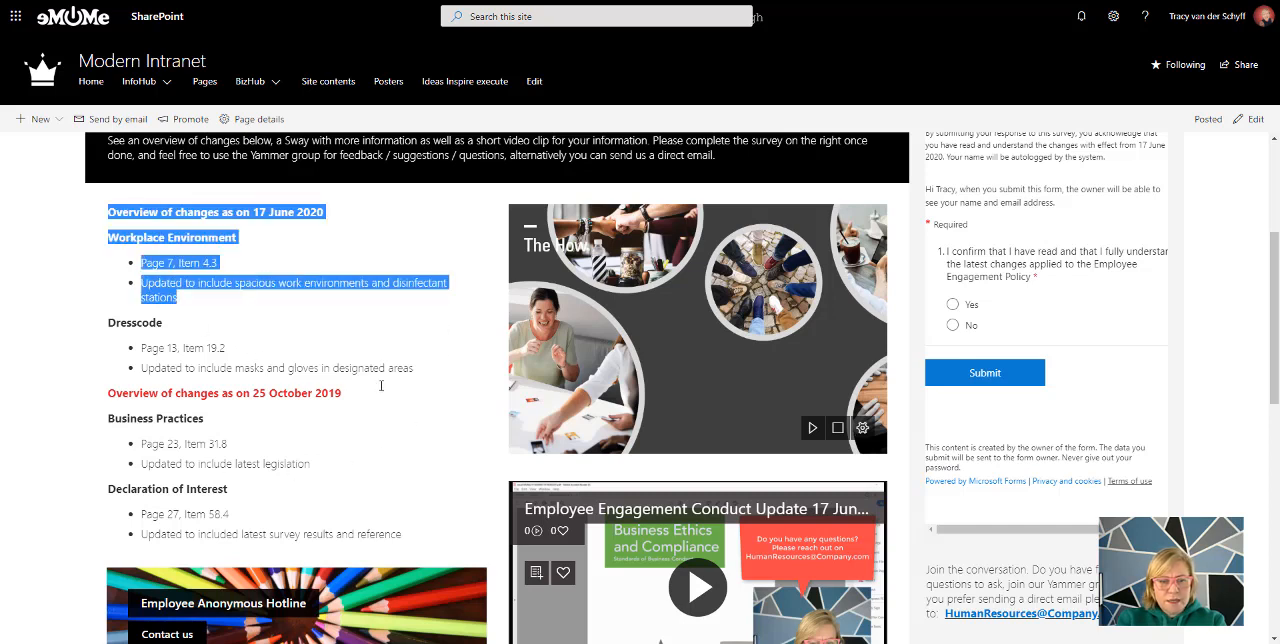
left_click_drag(381, 385, 419, 371)
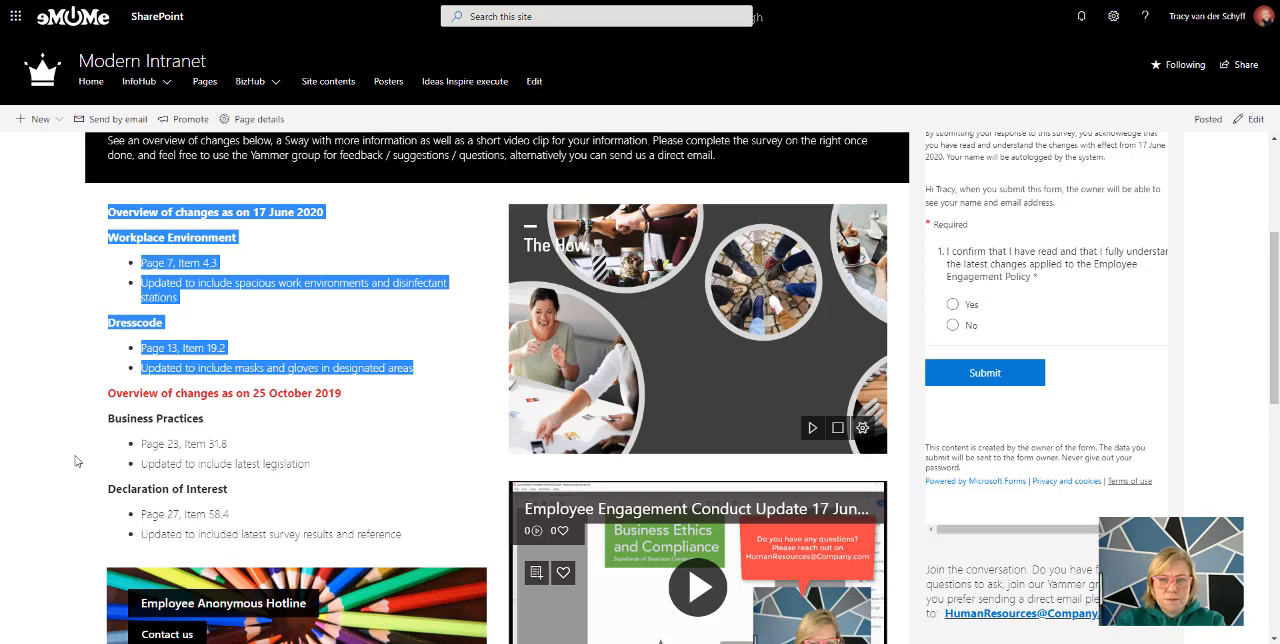
scroll(204, 470, "up", 2)
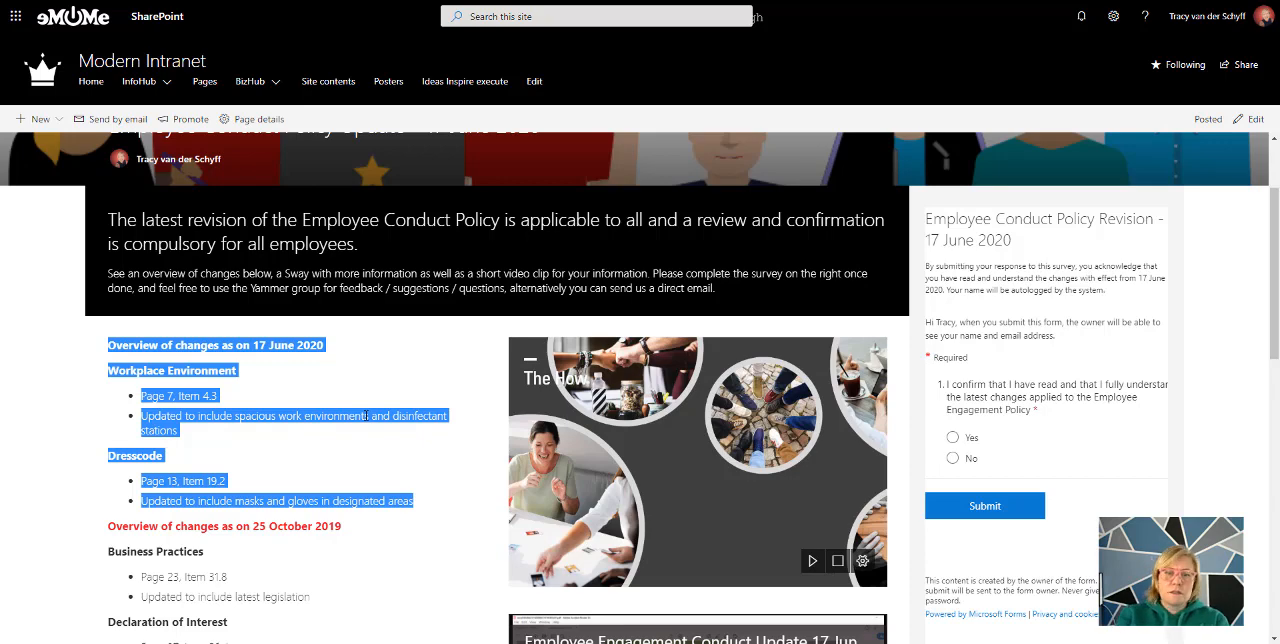
scroll(818, 366, "down", 3)
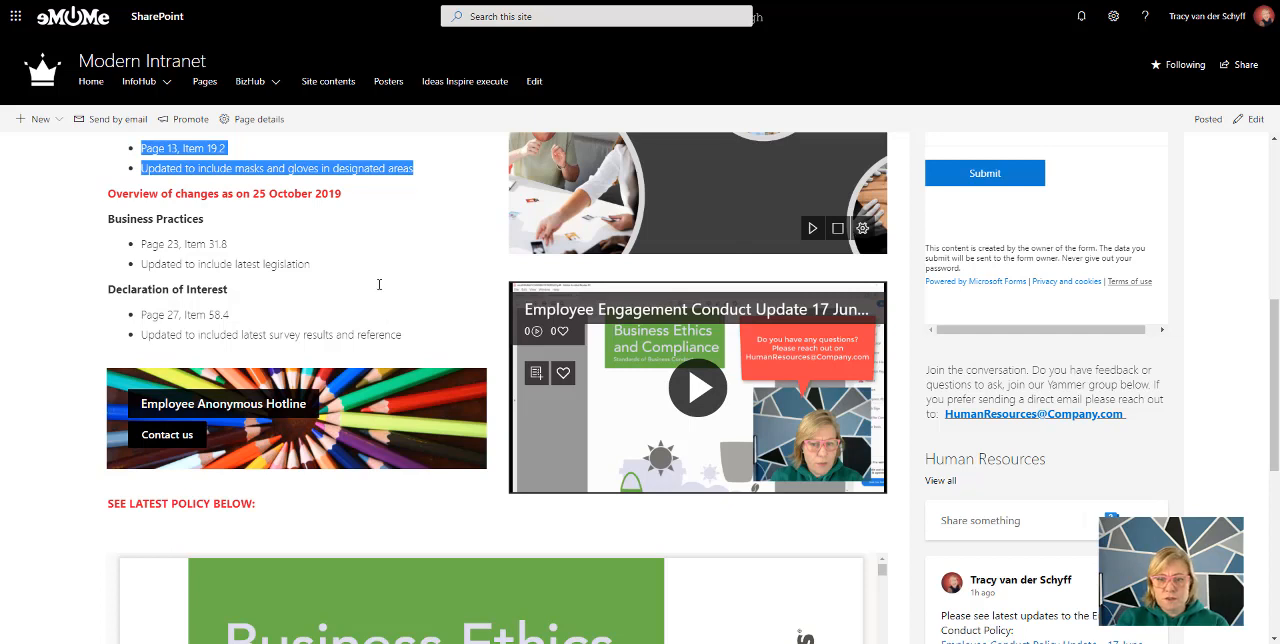
Review the news post's embedded policy document, Sway, video, confirmation survey and Human Resources Yammer conversation
left_click(72, 483)
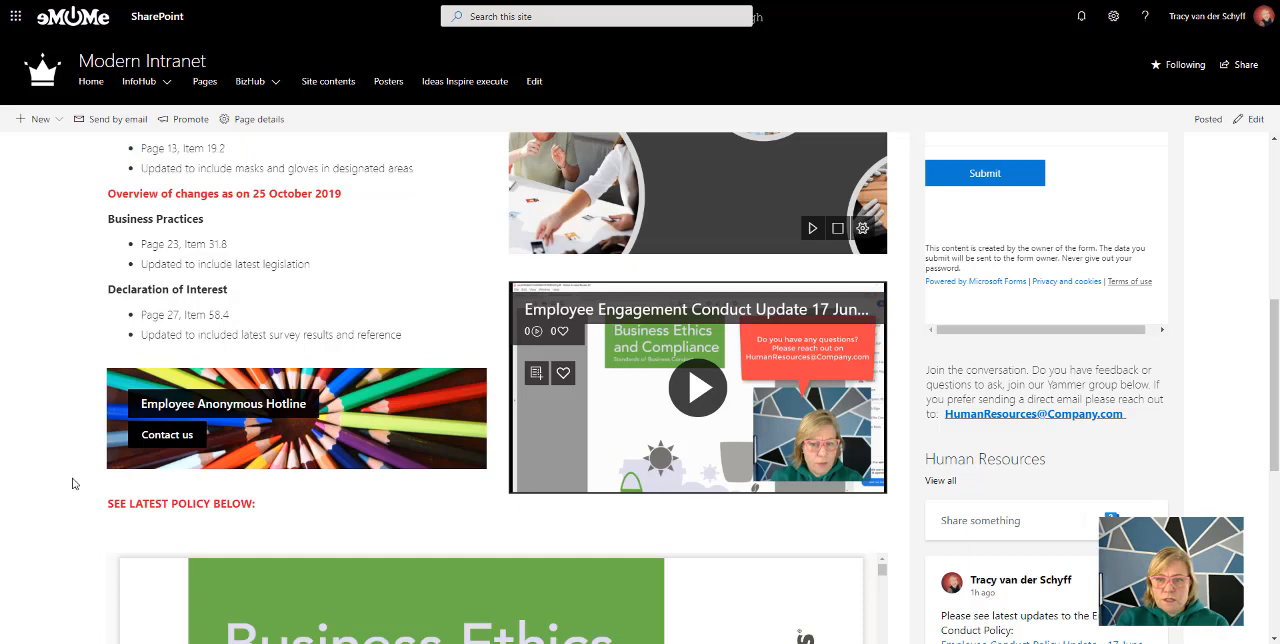
scroll(72, 483, "down", 3)
scroll(72, 483, "down", 1)
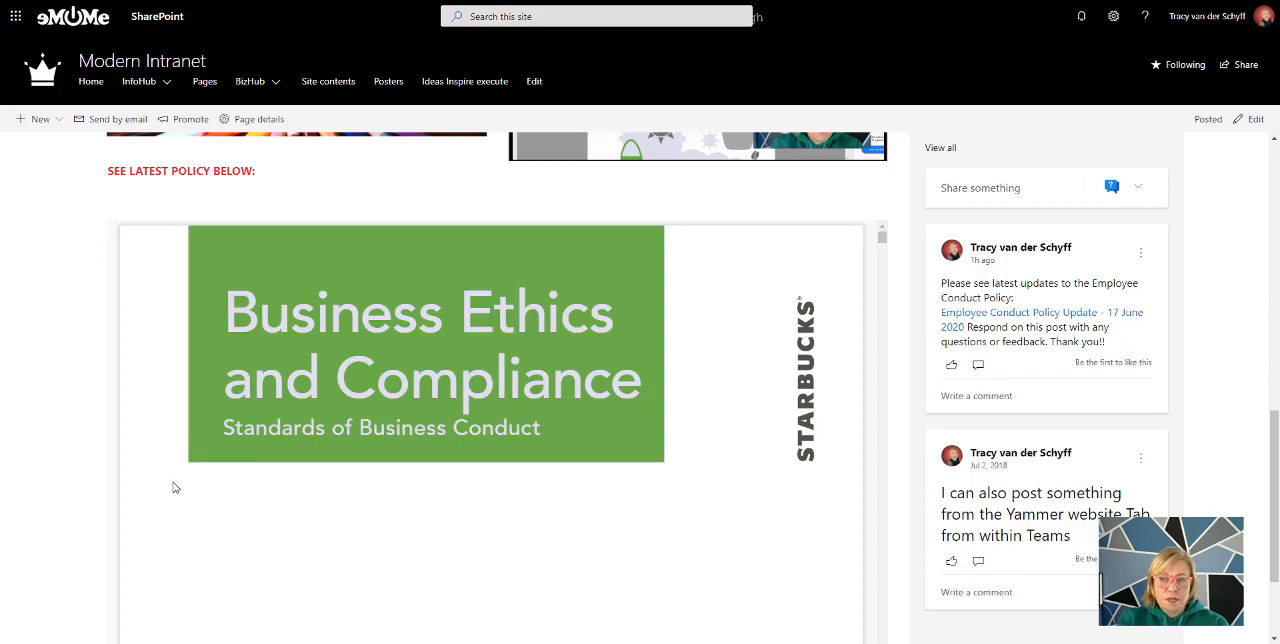
scroll(173, 487, "up", 6)
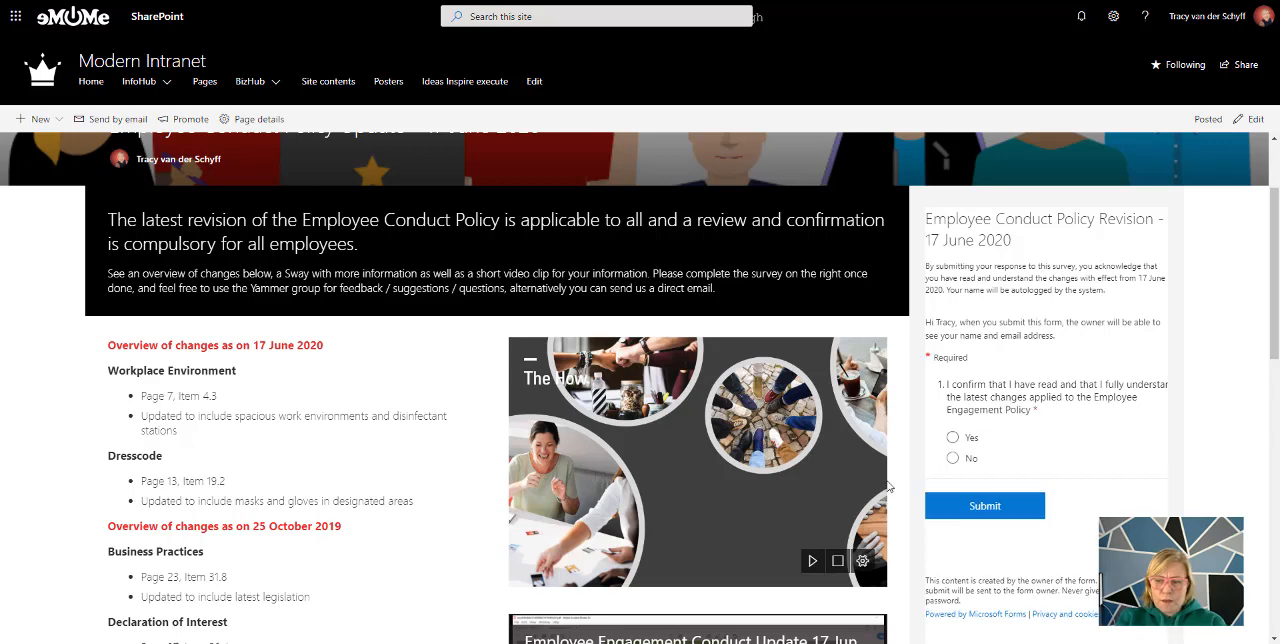
scroll(888, 486, "down", 5)
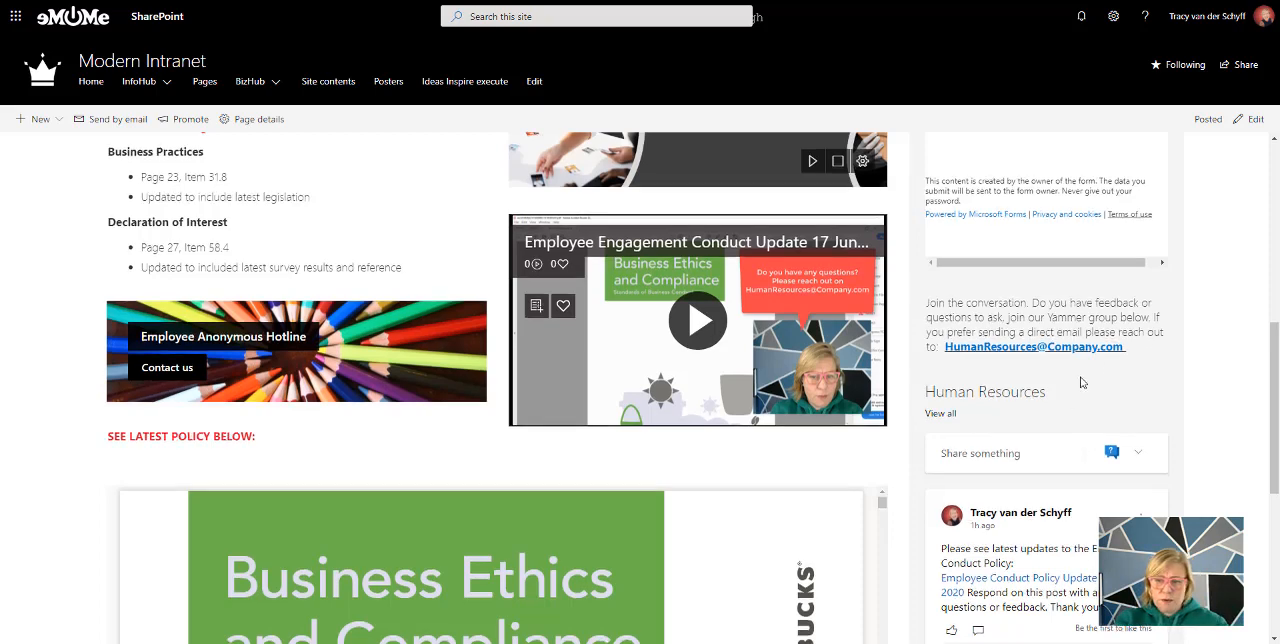
scroll(938, 463, "down", 2)
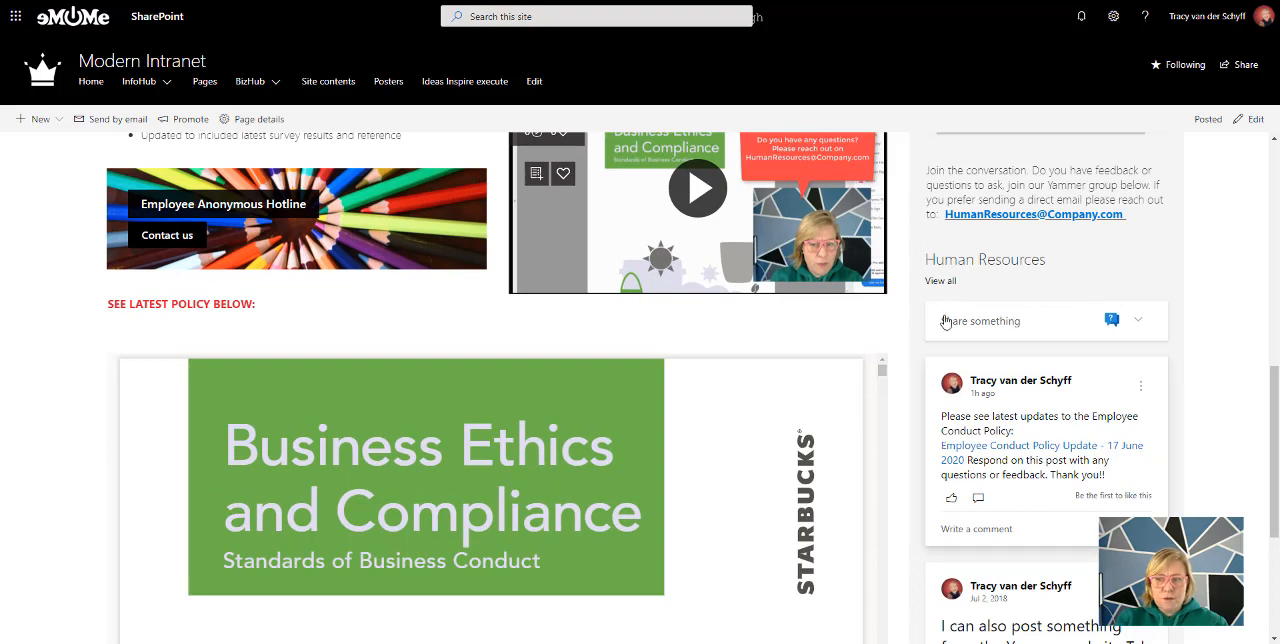
left_click(1038, 466)
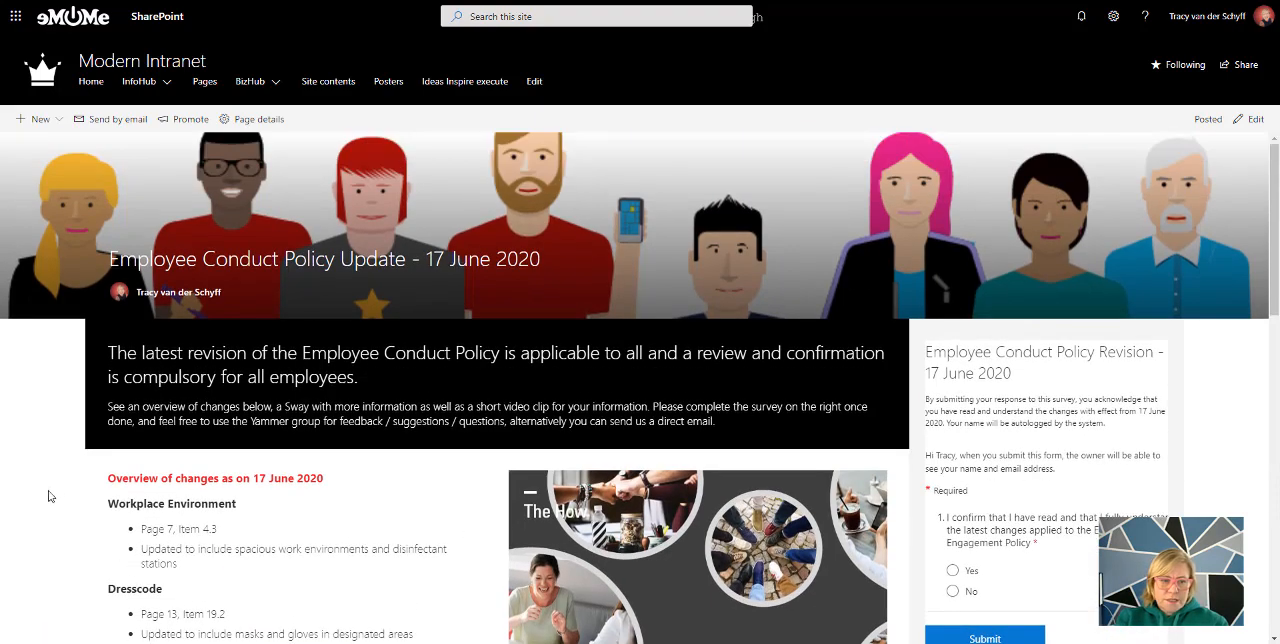
Put the Employee Conduct Policy Update news post into edit mode and look over its sections and web parts
scroll(70, 483, "down", 1)
scroll(68, 483, "up", 1)
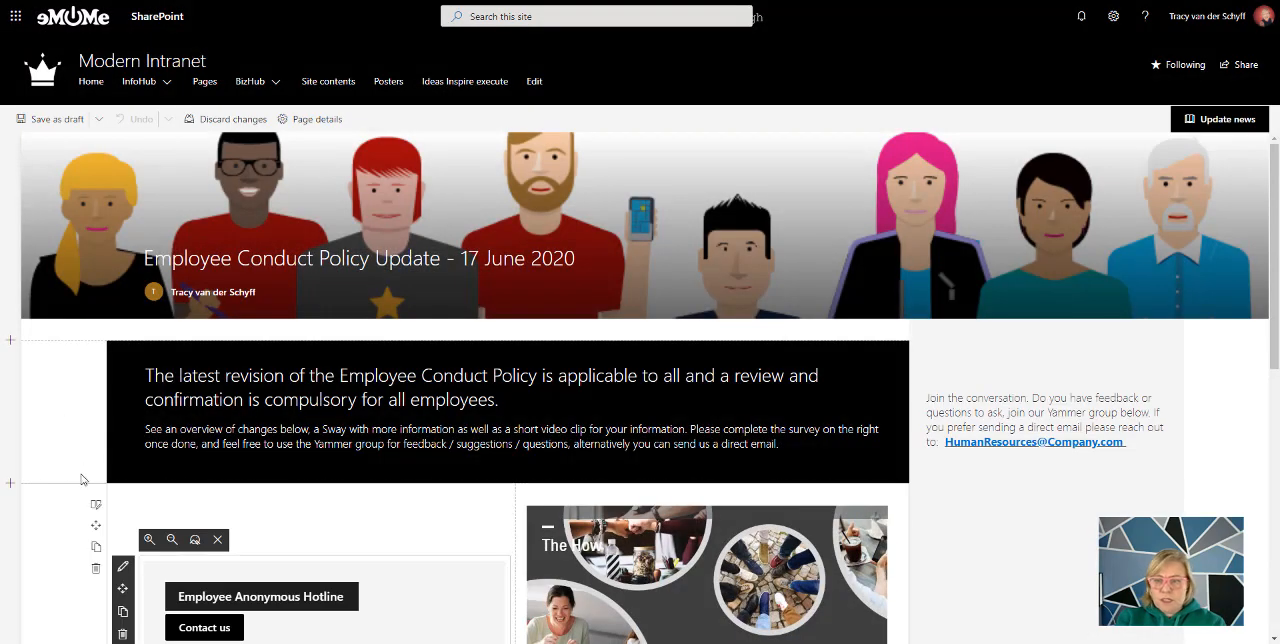
scroll(84, 479, "down", 2)
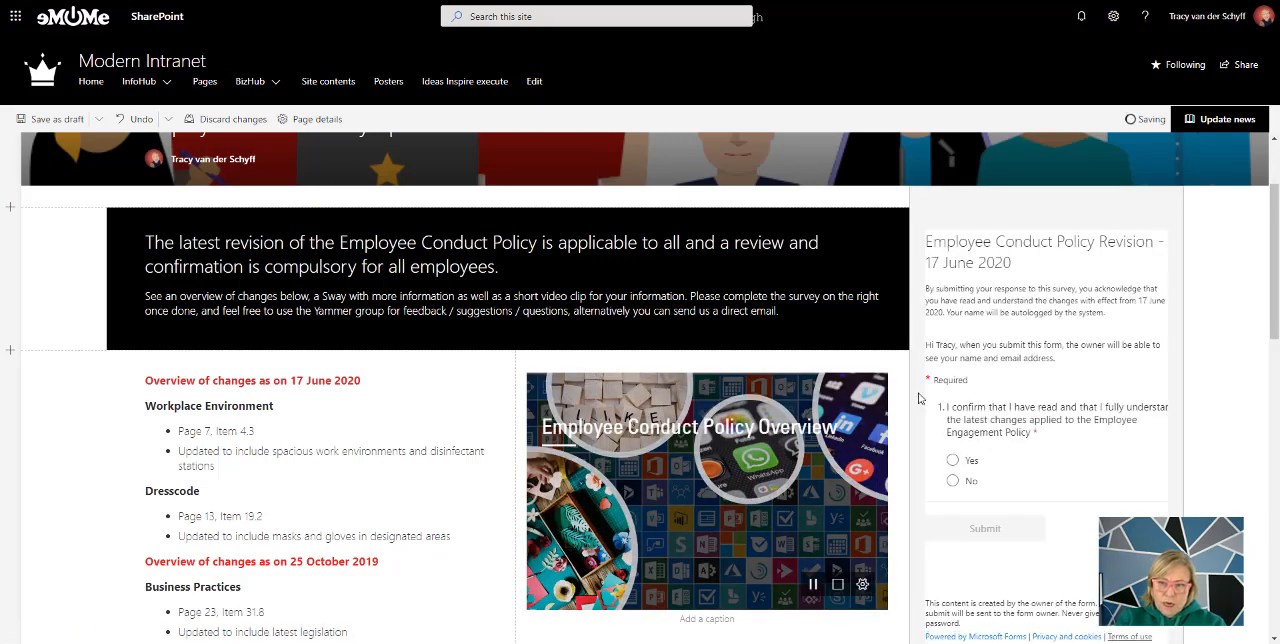
scroll(919, 398, "down", 6)
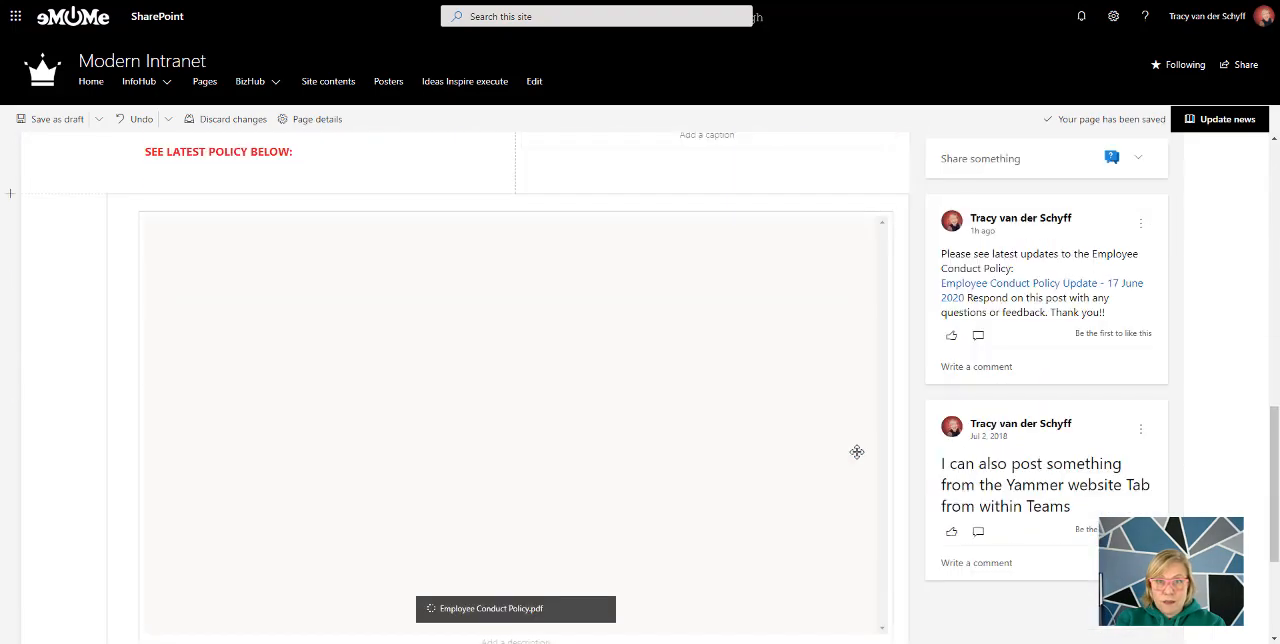
scroll(857, 452, "up", 10)
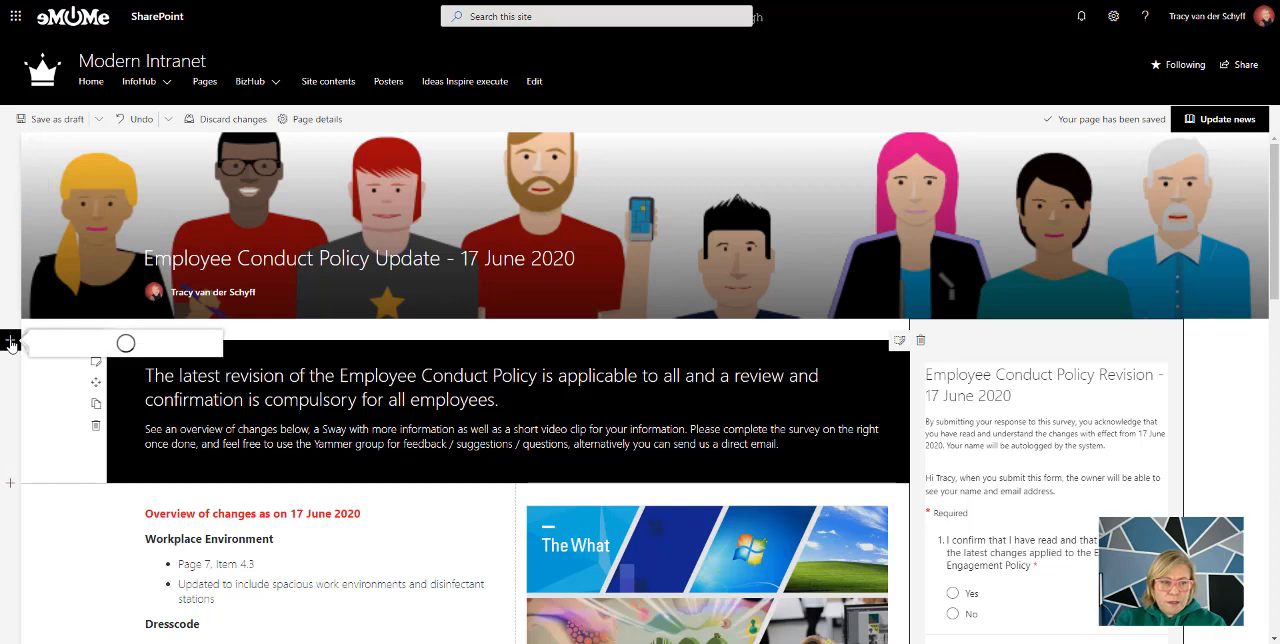
View the layouts available for a new section, and apply the black section background to the one-column introduction section
left_click(10, 343)
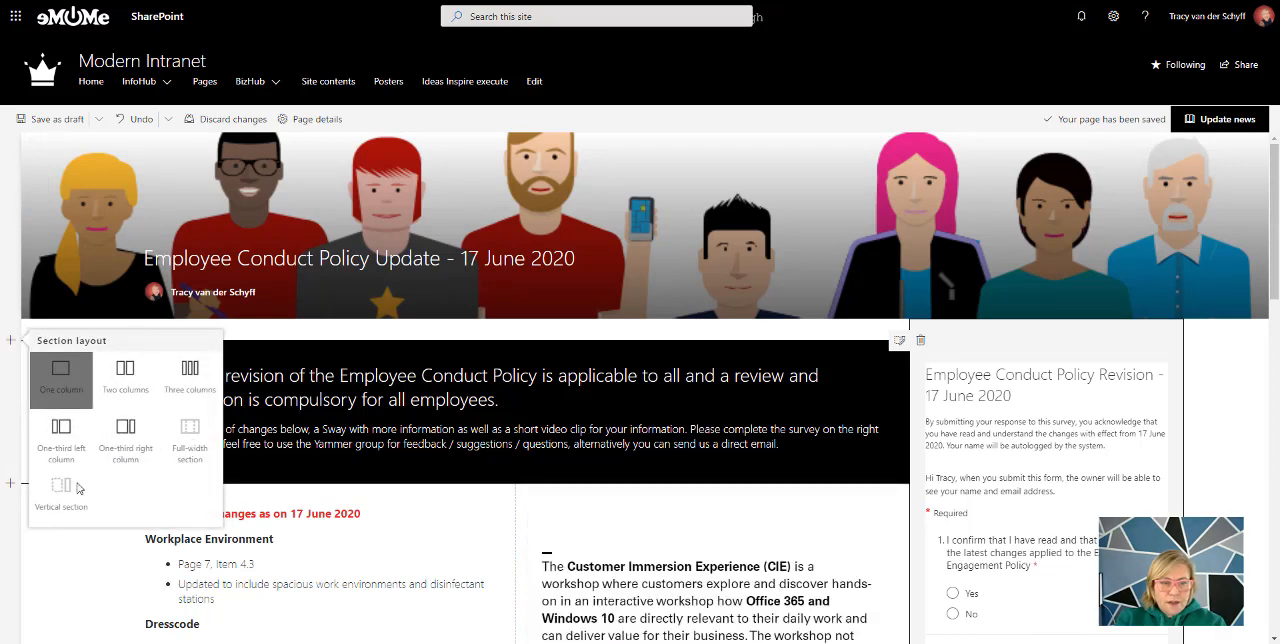
left_click(634, 342)
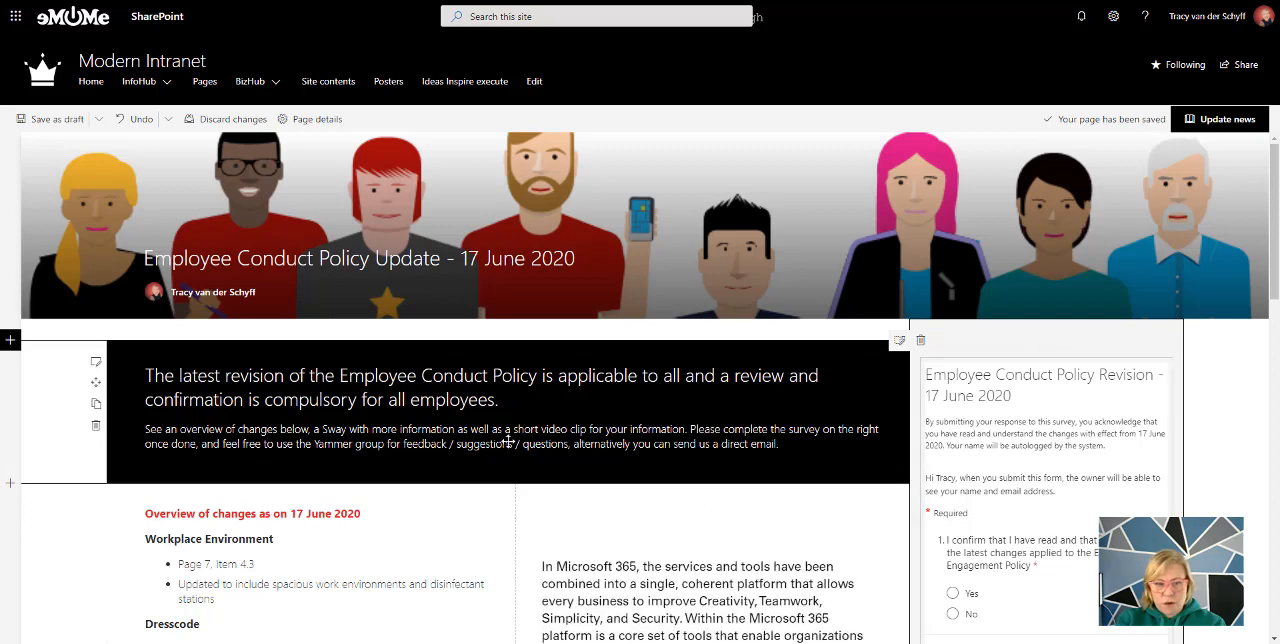
scroll(508, 441, "down", 1)
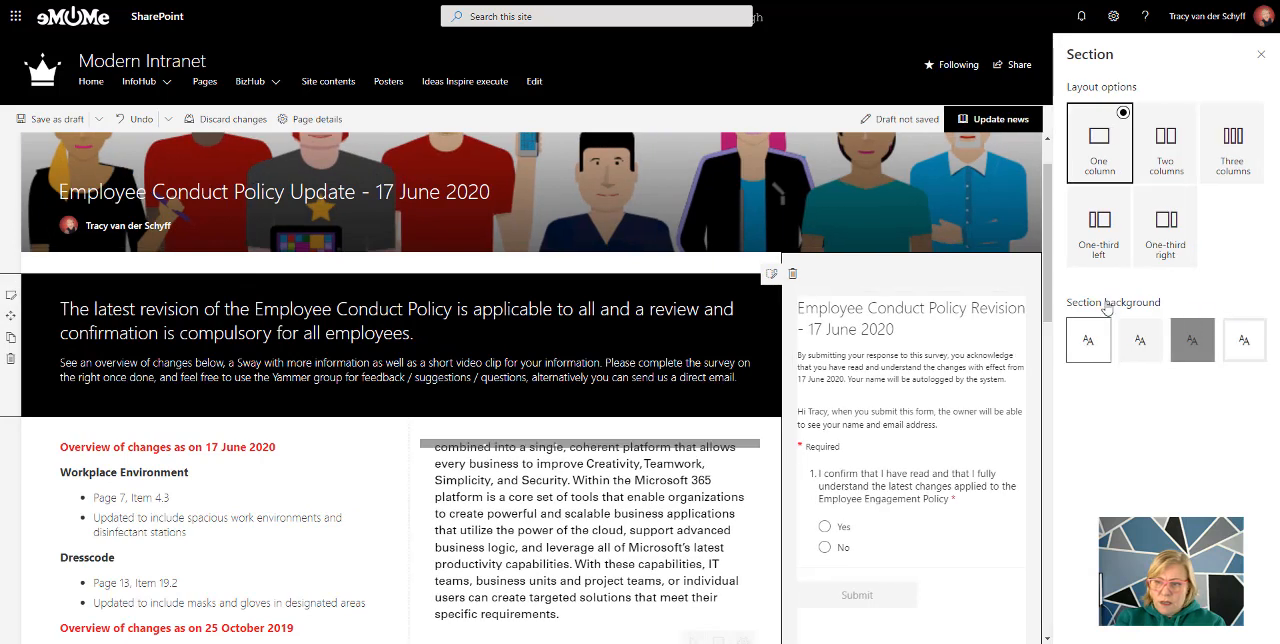
left_click(1244, 340)
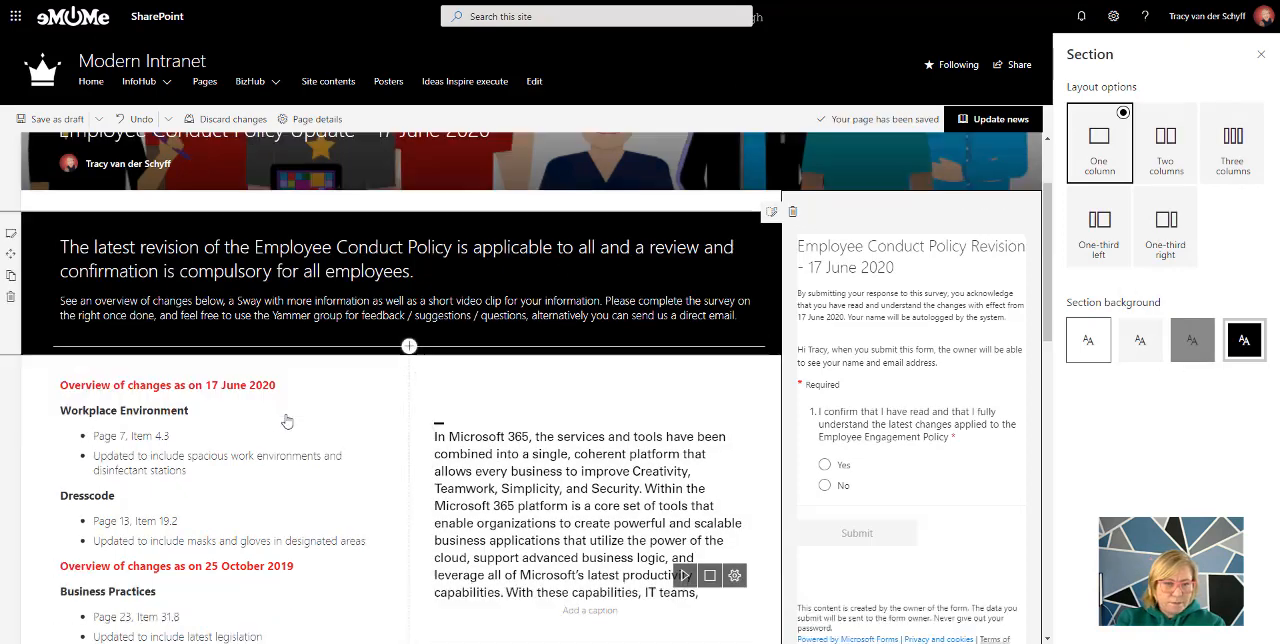
Open the text web part with the overview of changes for editing
scroll(248, 385, "down", 3)
left_click(248, 385)
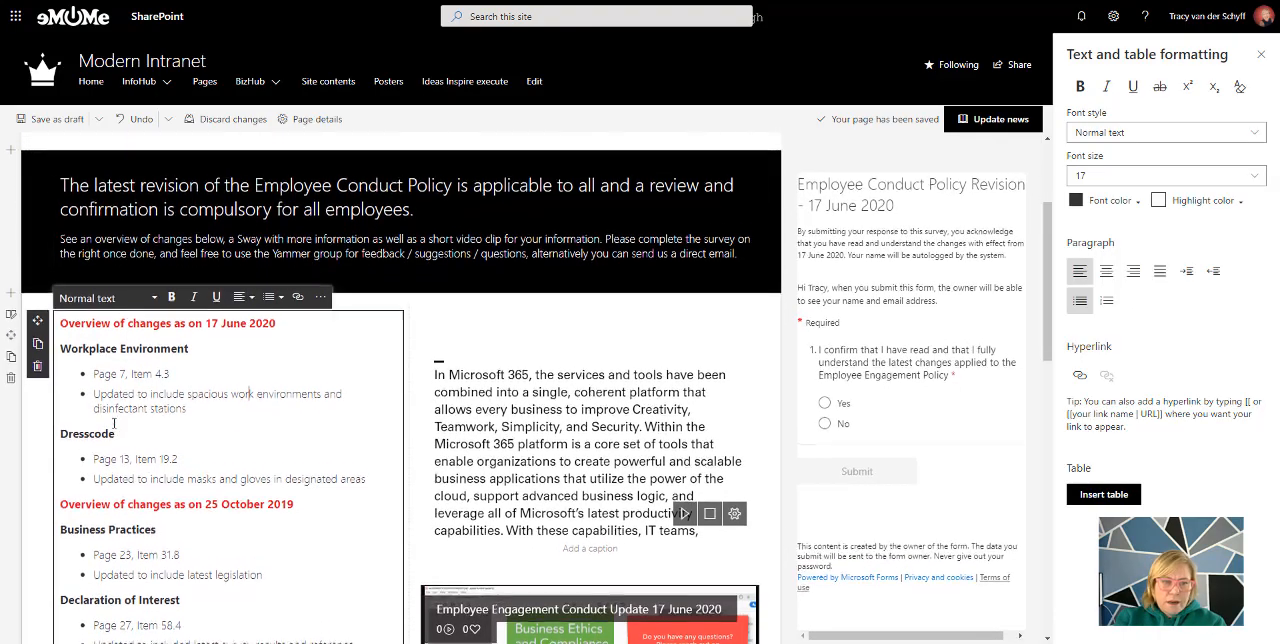
scroll(155, 462, "down", 2)
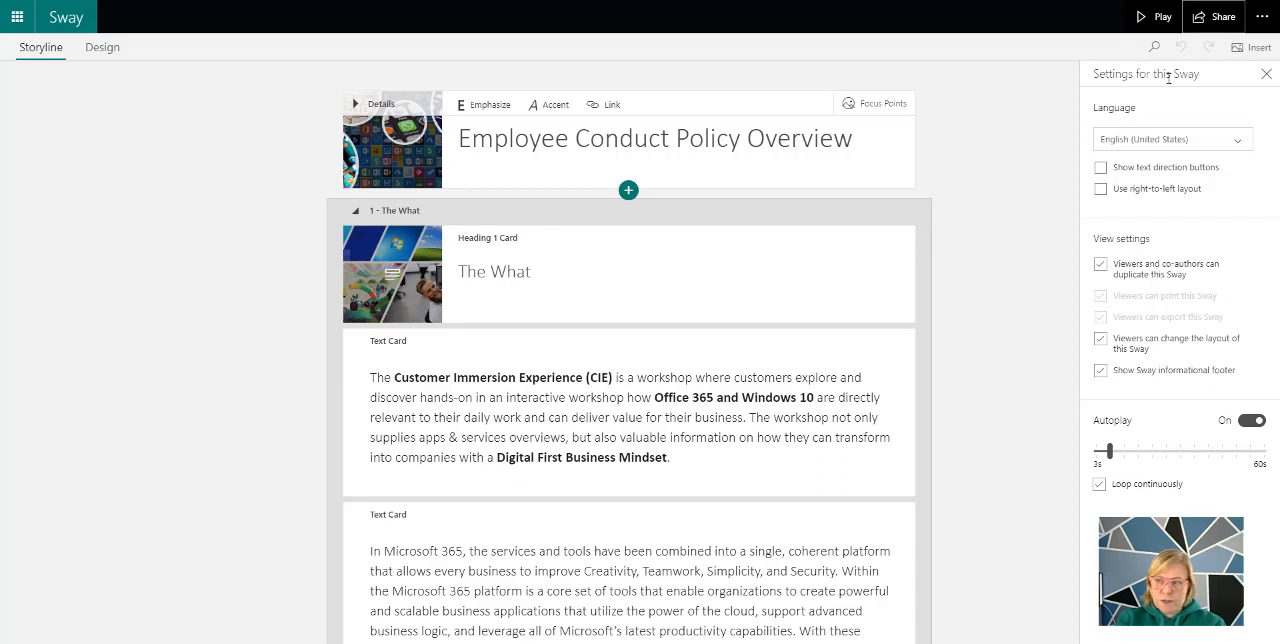
Switch to Sway, display the embed code for the Employee Conduct Policy Overview, and close it
left_click(1224, 24)
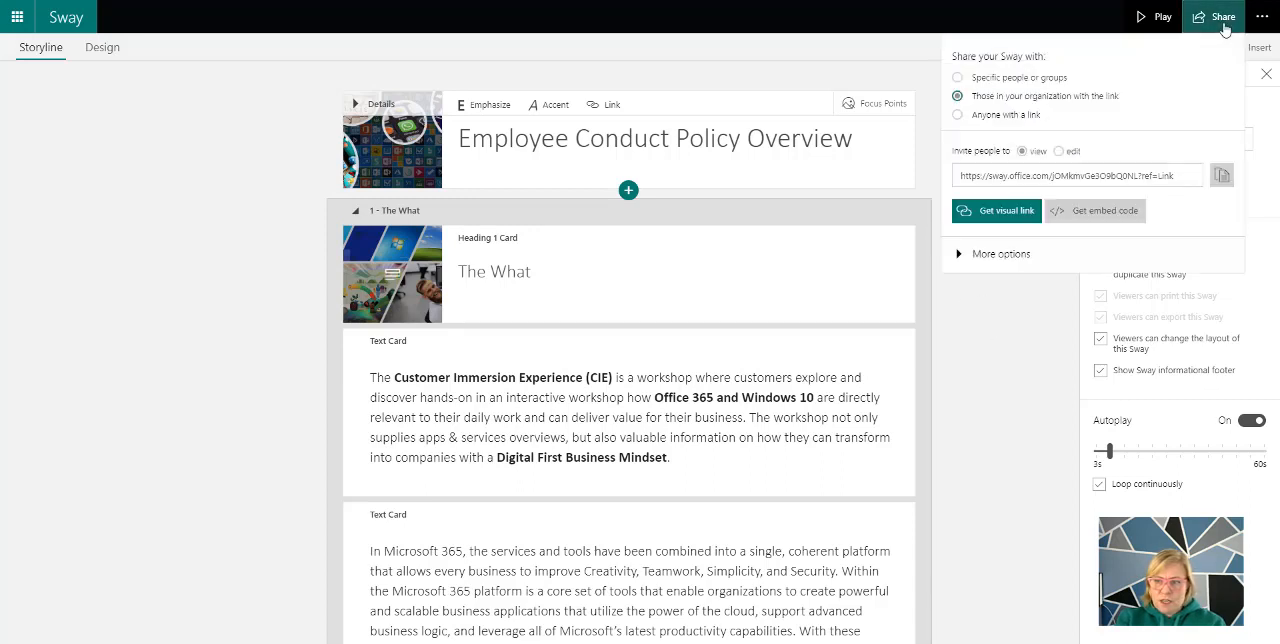
left_click(1100, 211)
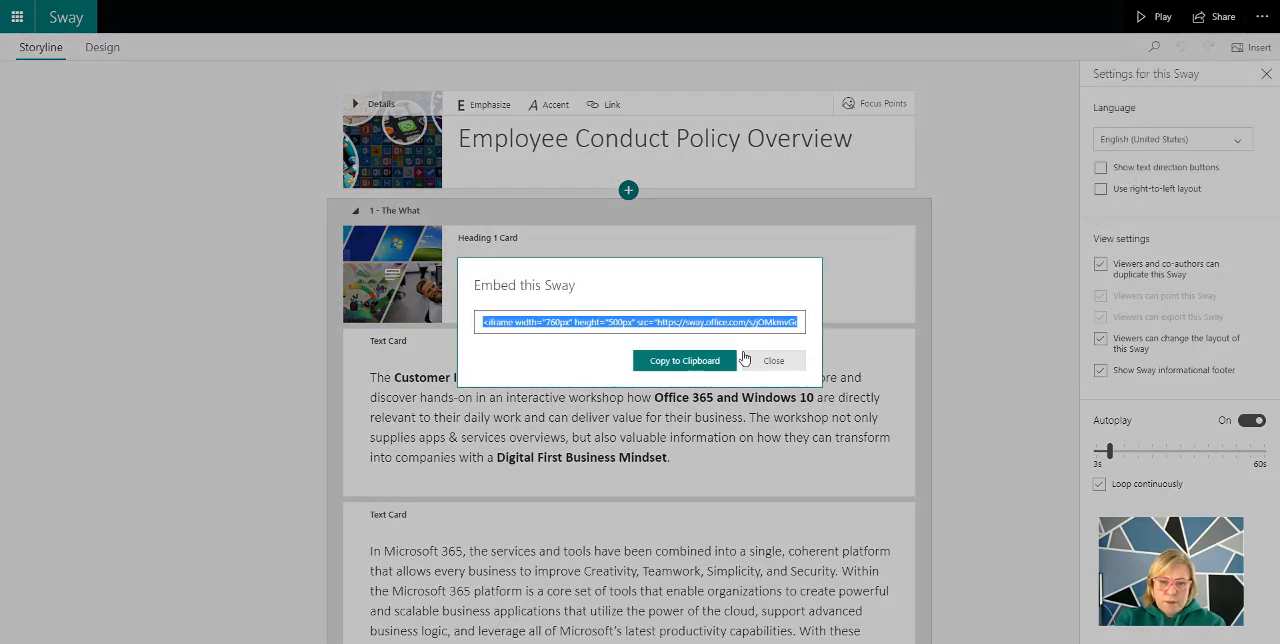
left_click(773, 361)
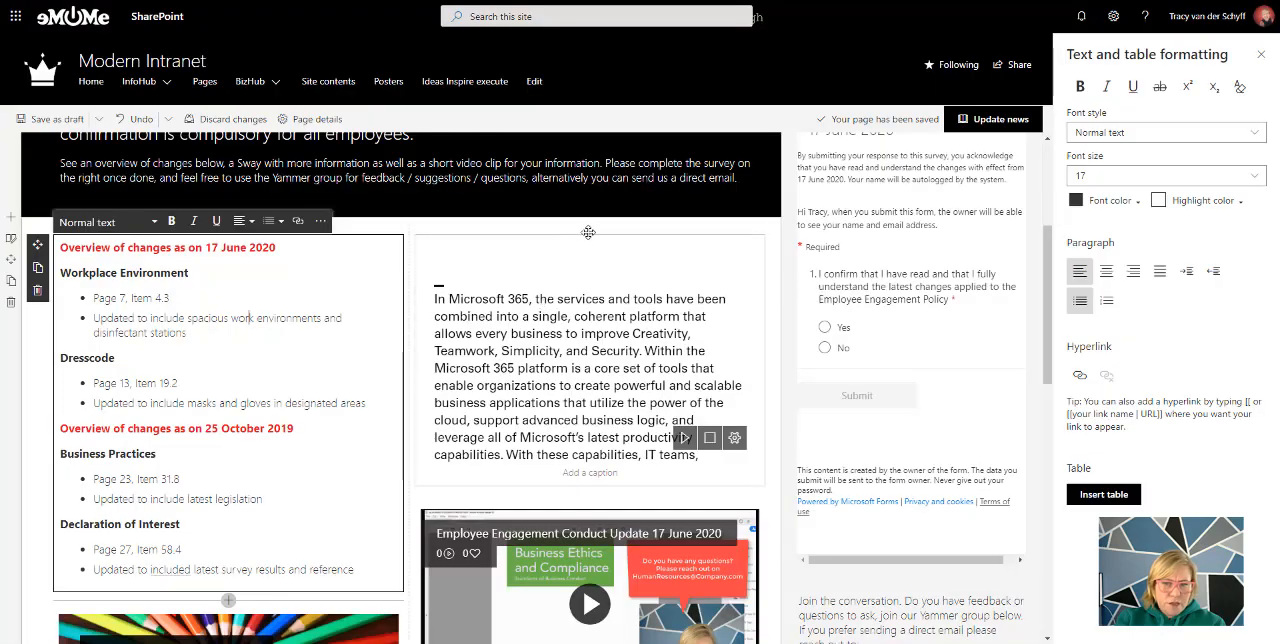
Add an Embed web part above the Sway in column two by searching for "sway", view its embed code field, and delete it
left_click(589, 234)
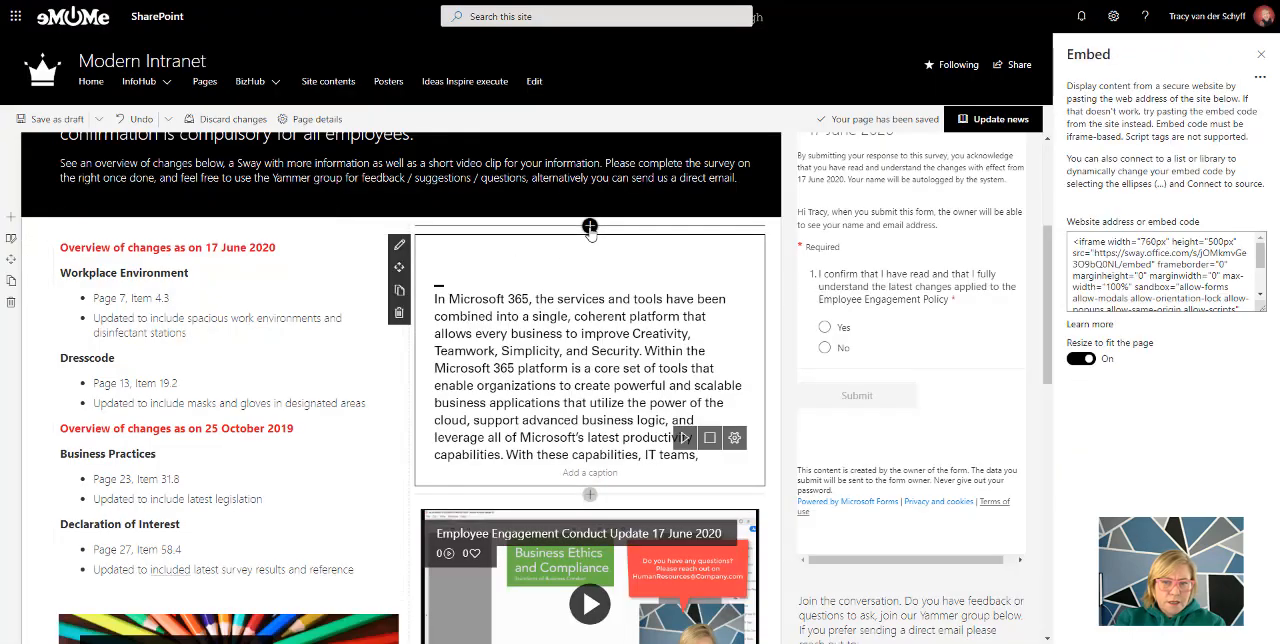
left_click(590, 227)
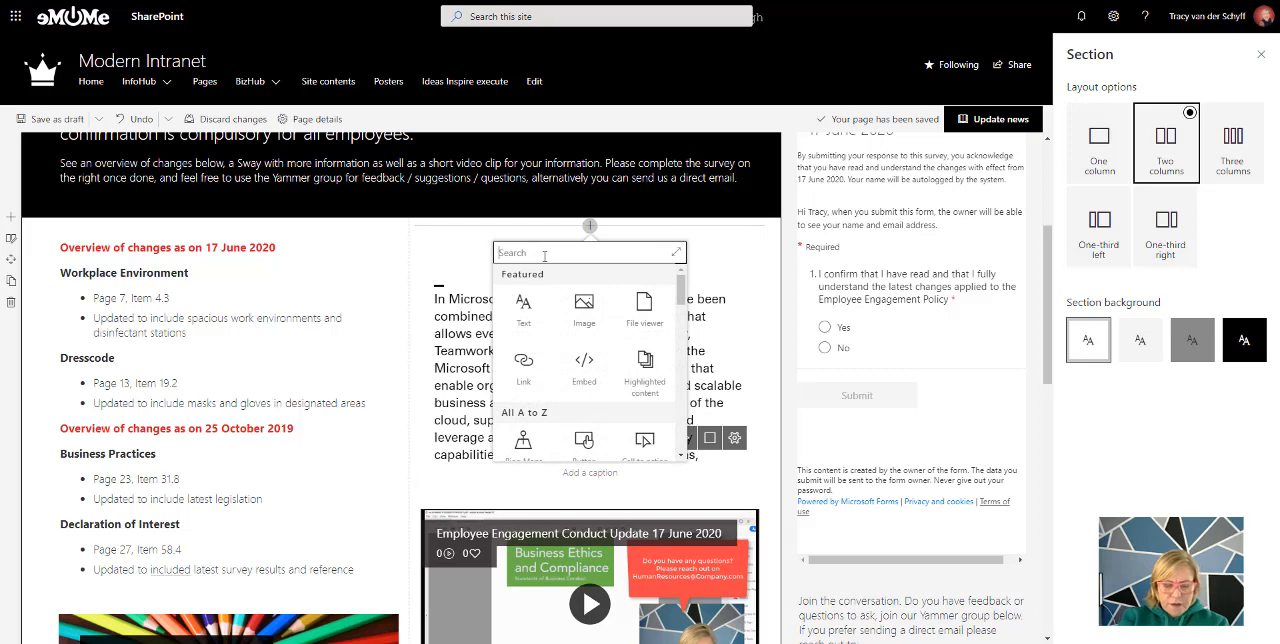
type("sway")
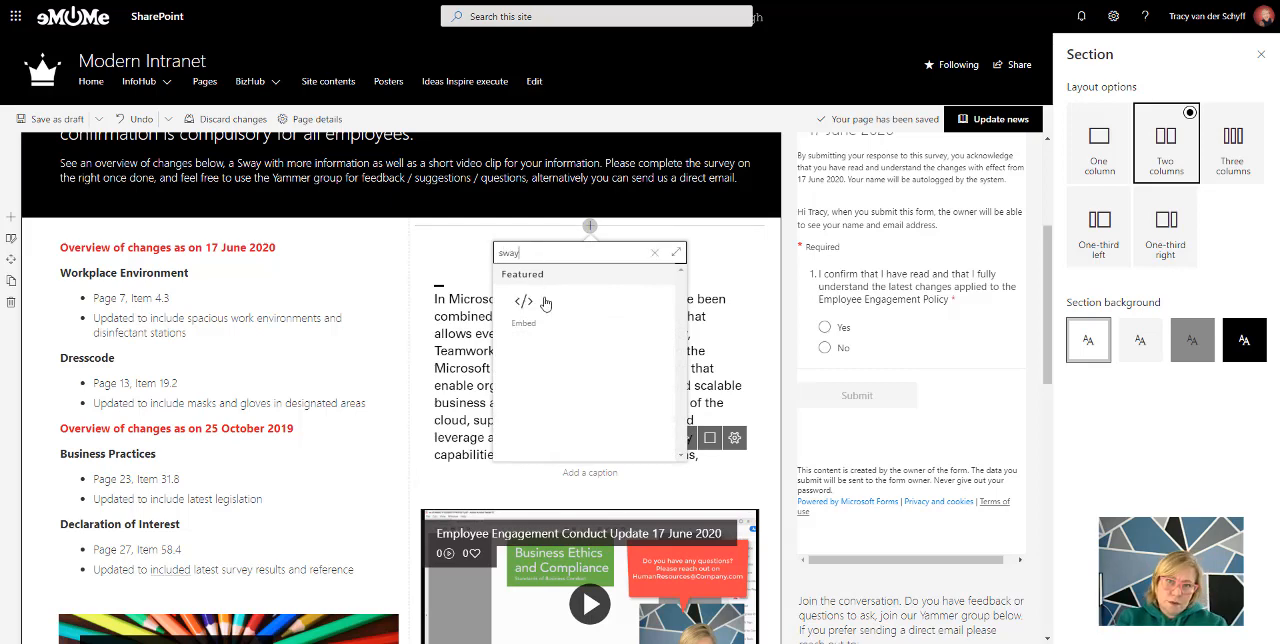
left_click(535, 311)
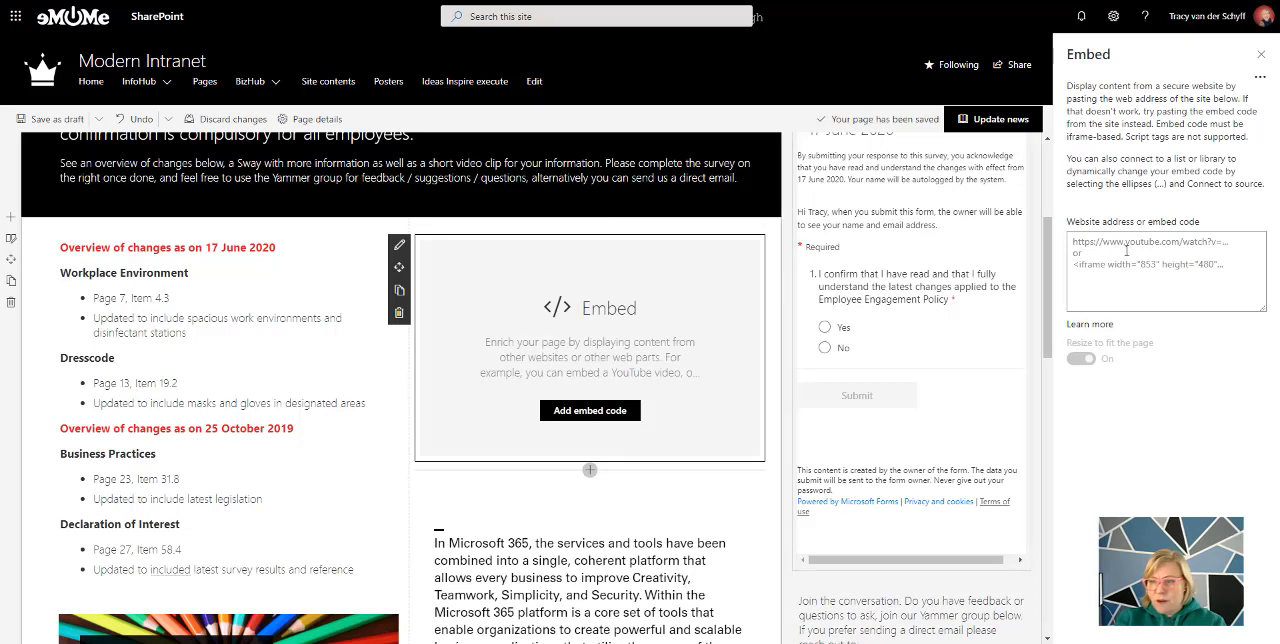
left_click(1072, 247)
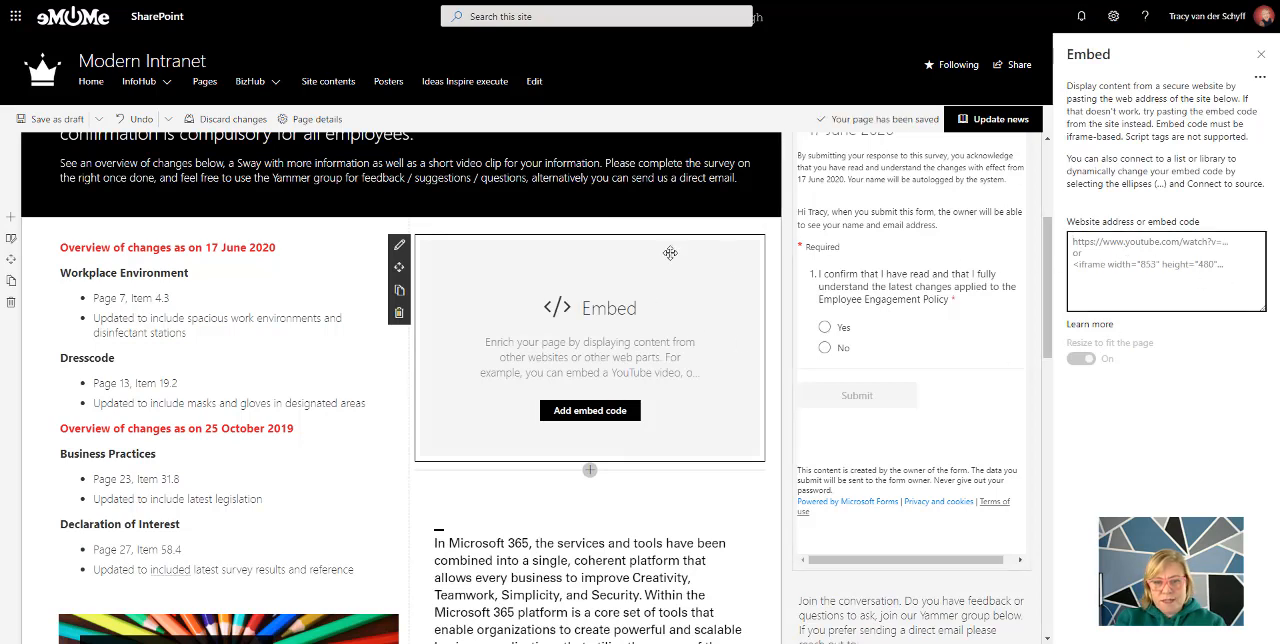
left_click(399, 316)
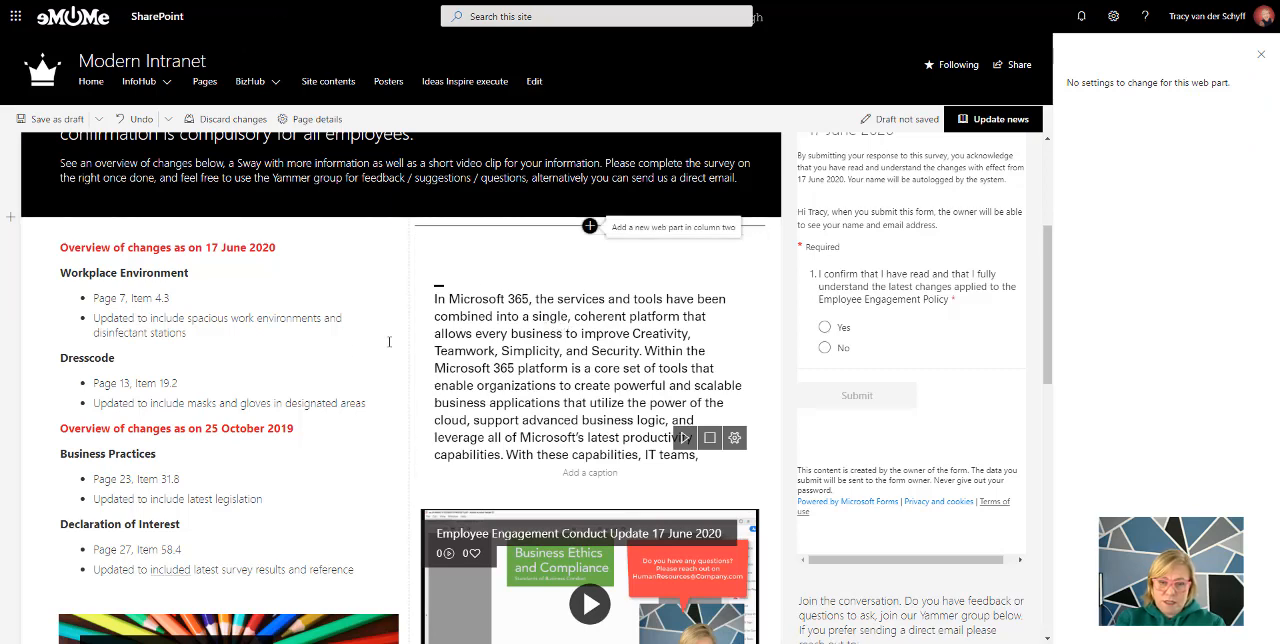
Switch to Stream's Intranet Videos channel and open the further actions of the Employee Engagement Conduct Update 17 June 2020 video
scroll(342, 360, "down", 2)
scroll(342, 360, "down", 1)
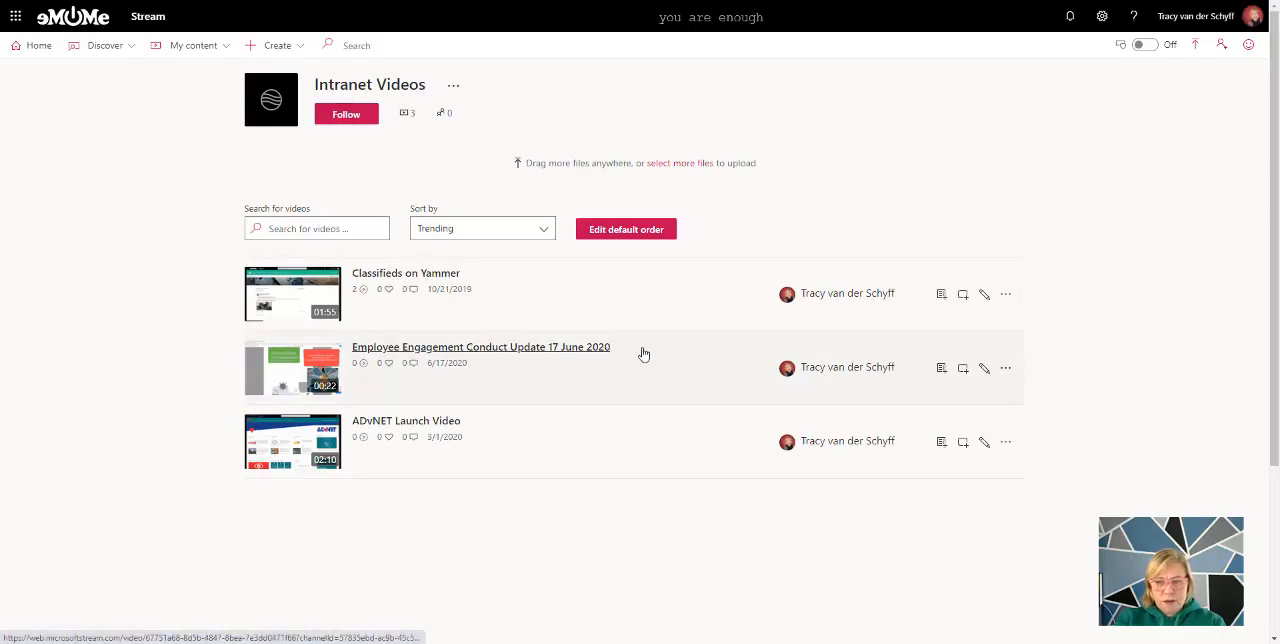
left_click(1005, 369)
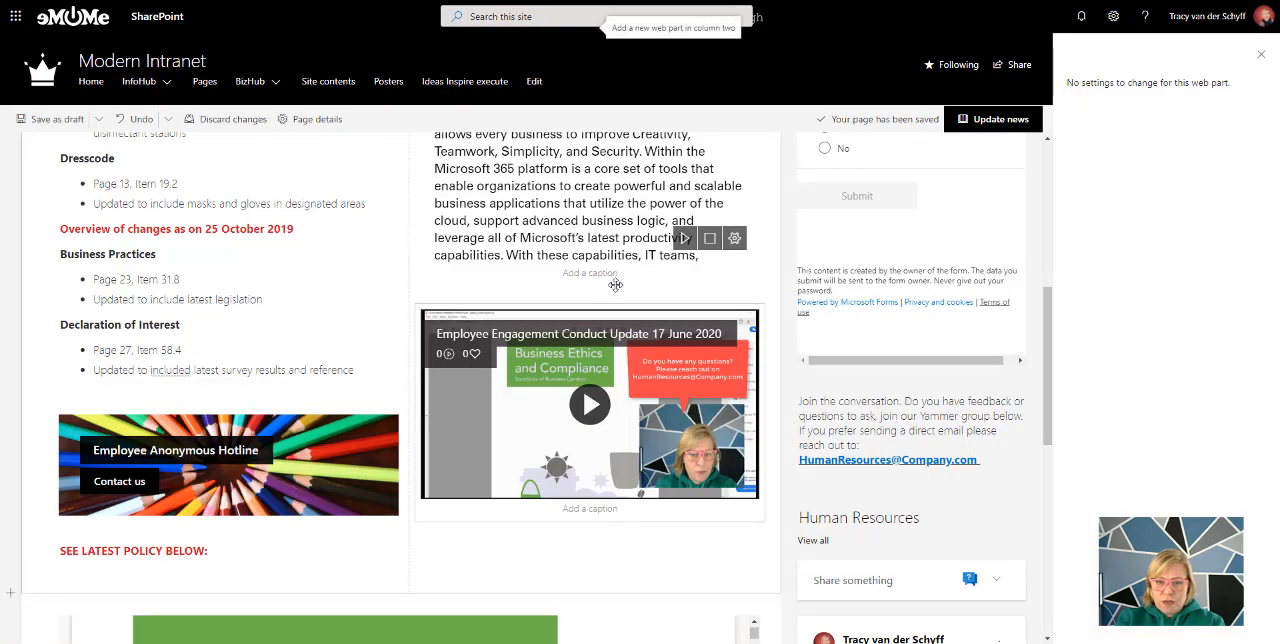
Add a Stream web part between the Sway and the existing video, and set its source to Single video
left_click(590, 289)
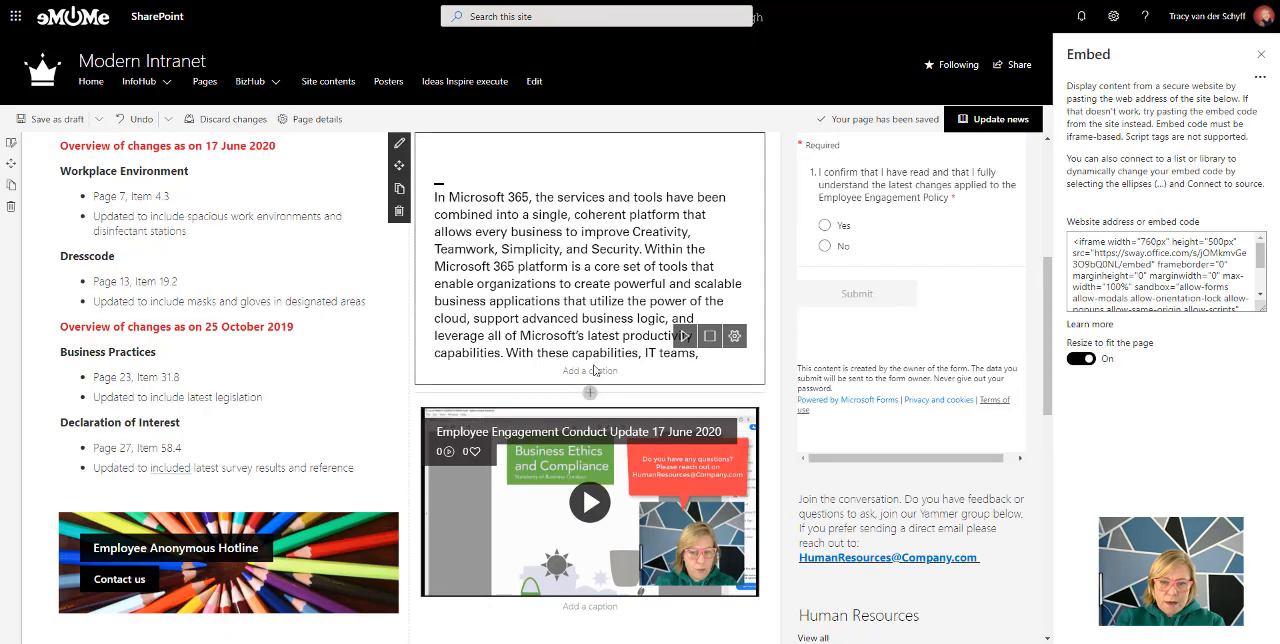
left_click(590, 393)
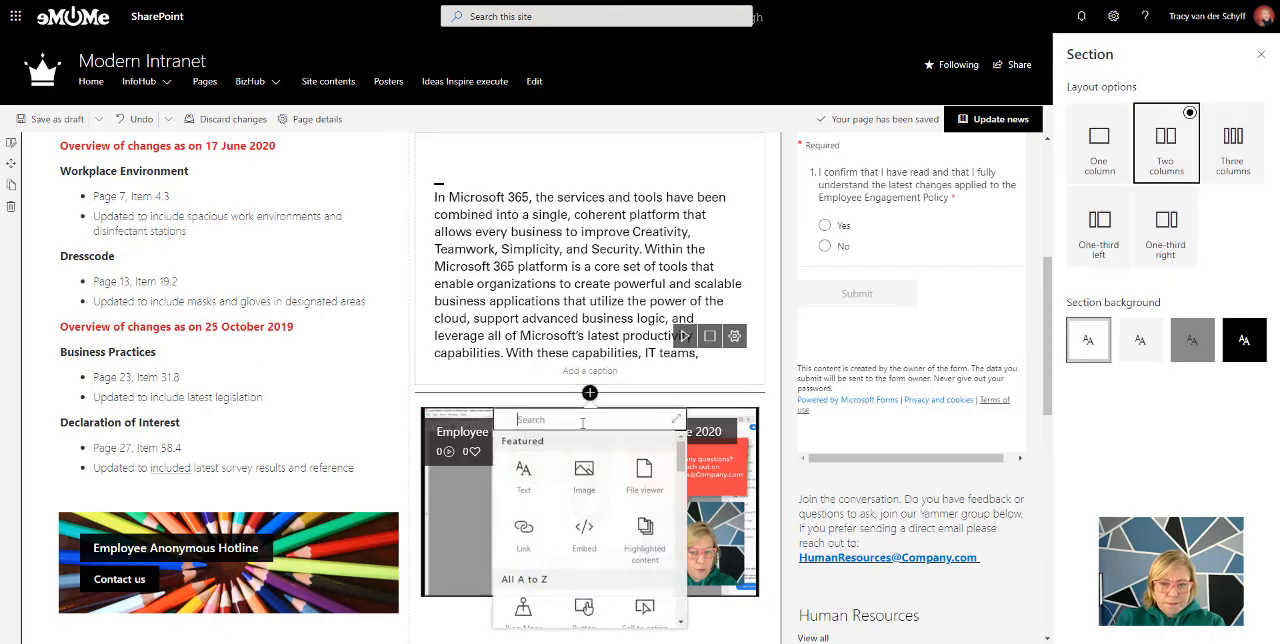
type("st")
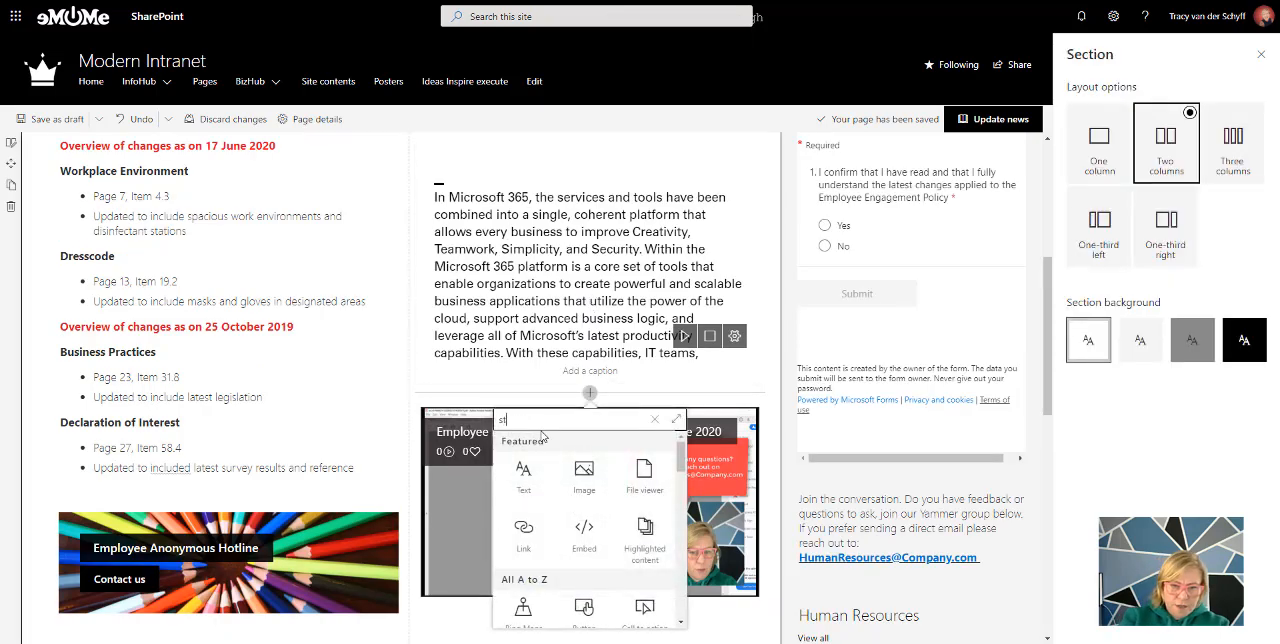
type("ream")
left_click(528, 474)
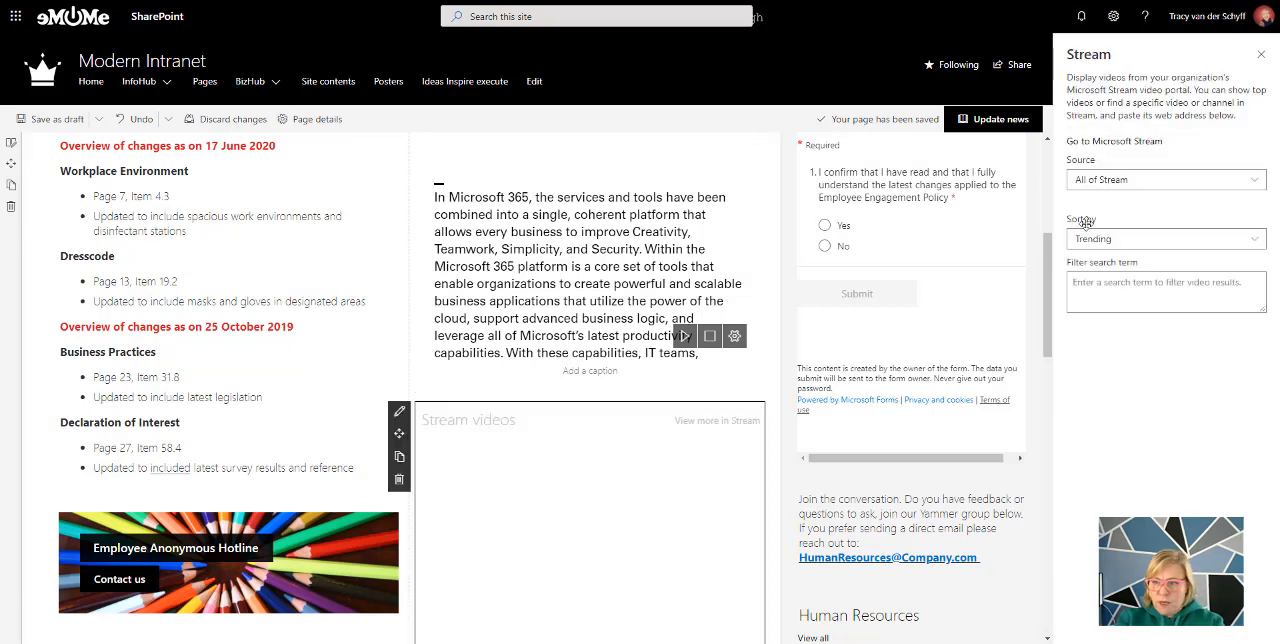
left_click(1102, 182)
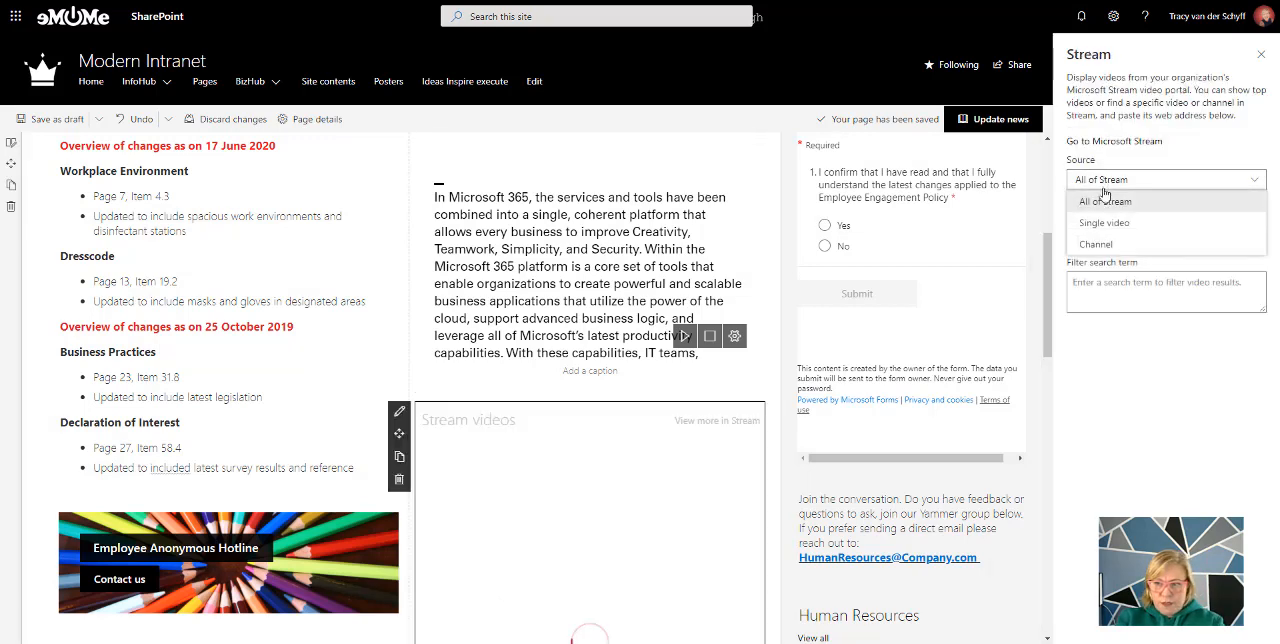
left_click(1106, 222)
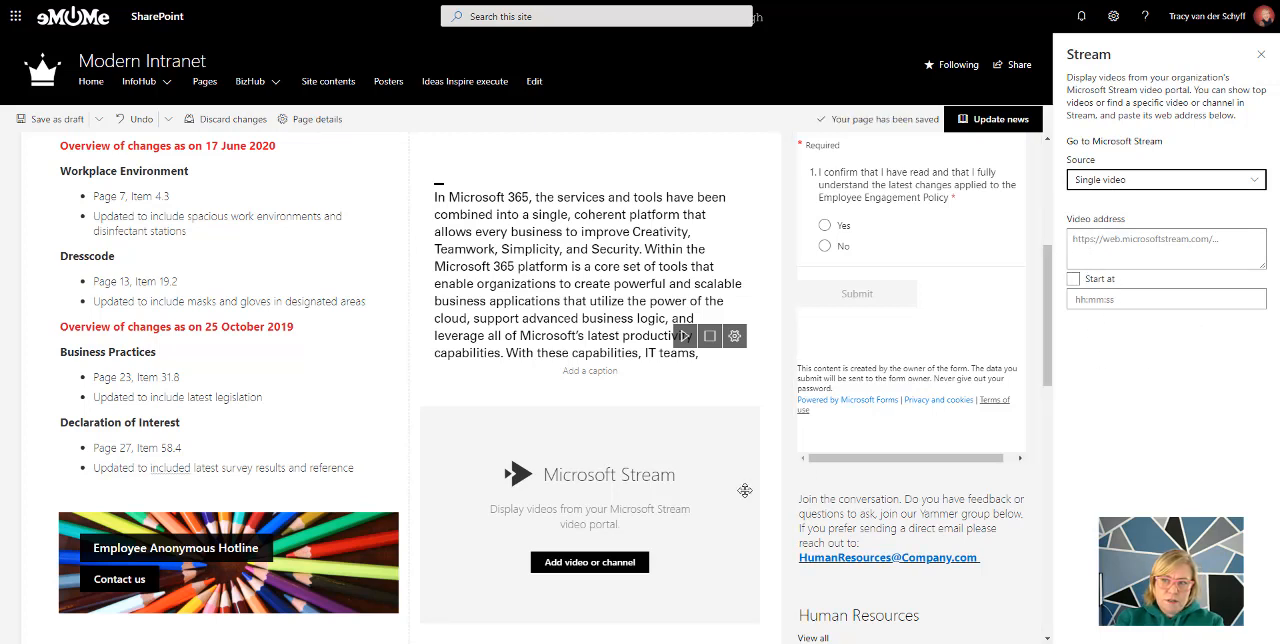
Close the Stream web part's settings and delete the empty web part
scroll(476, 474, "down", 1)
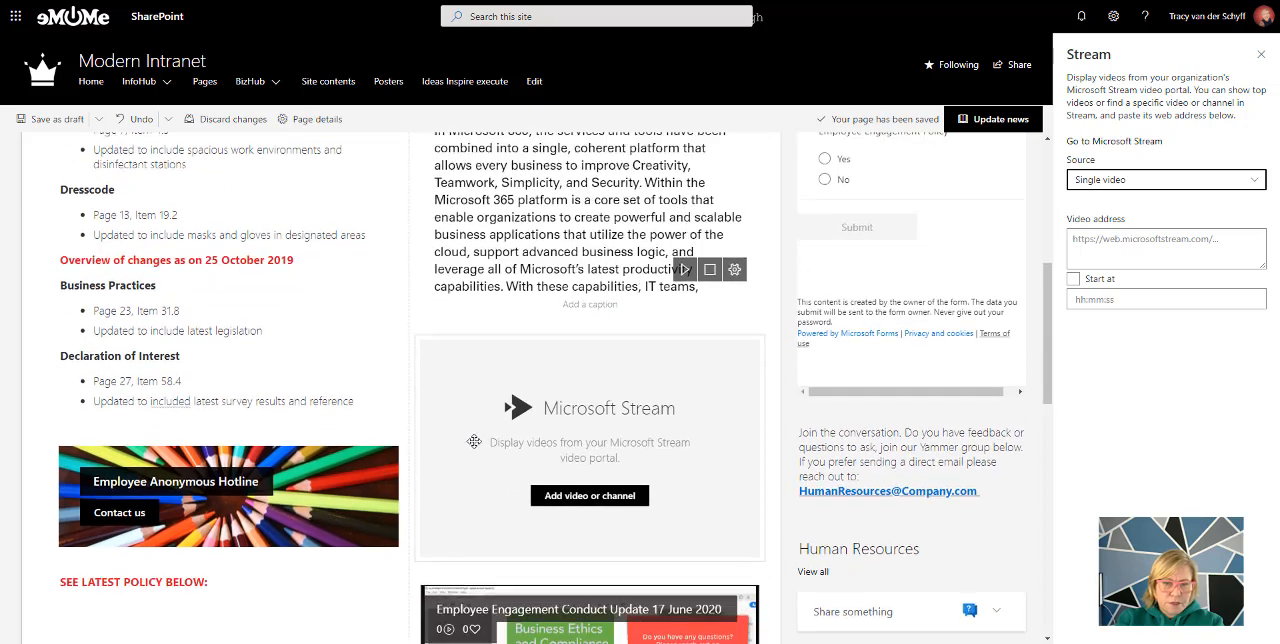
left_click(1261, 54)
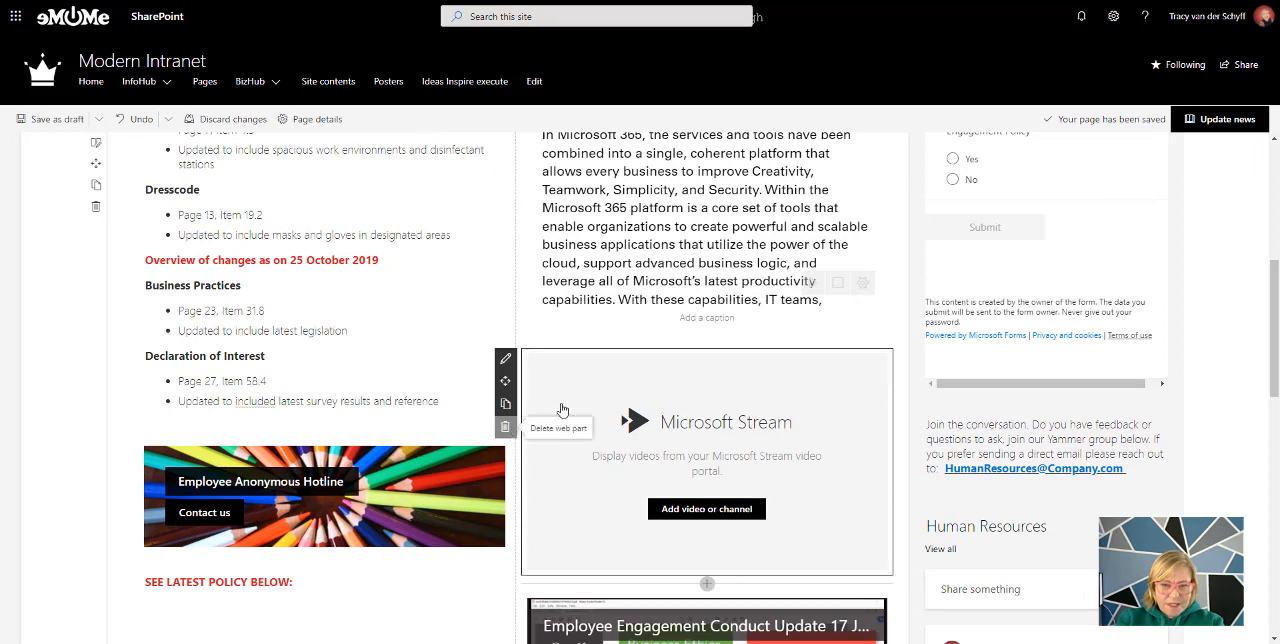
left_click(505, 427)
Add a Call to action web part below the Employee Anonymous Hotline banner and open its properties
scroll(327, 490, "down", 1)
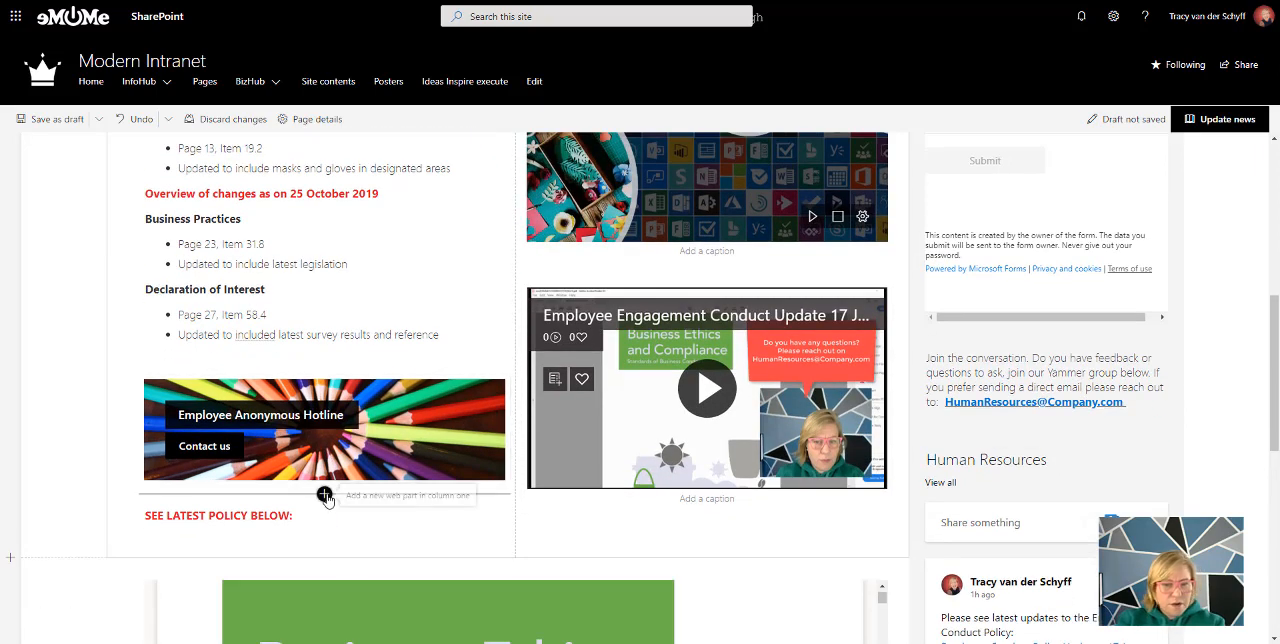
left_click(324, 493)
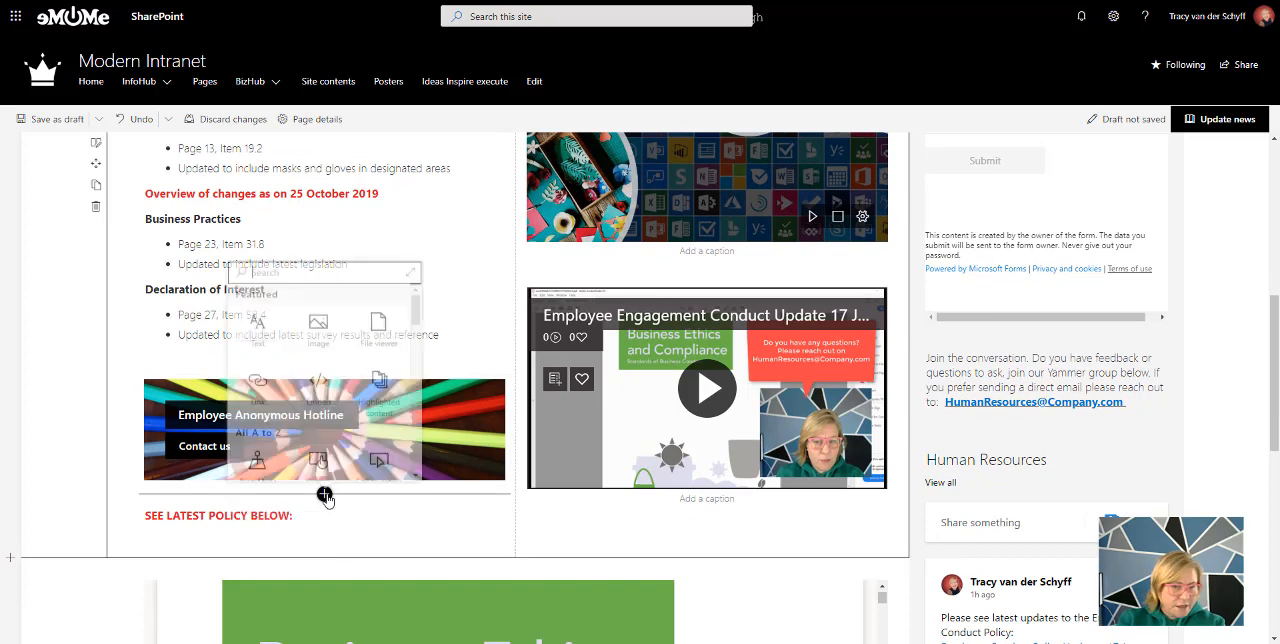
left_click(274, 269)
type("ca")
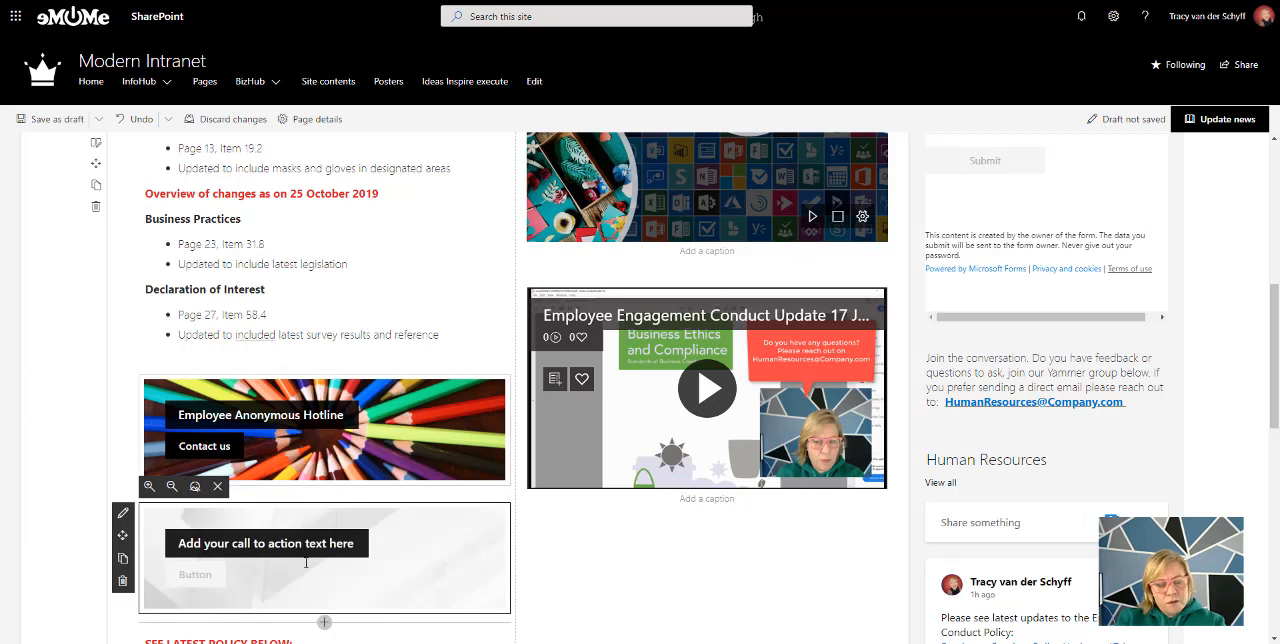
left_click(123, 515)
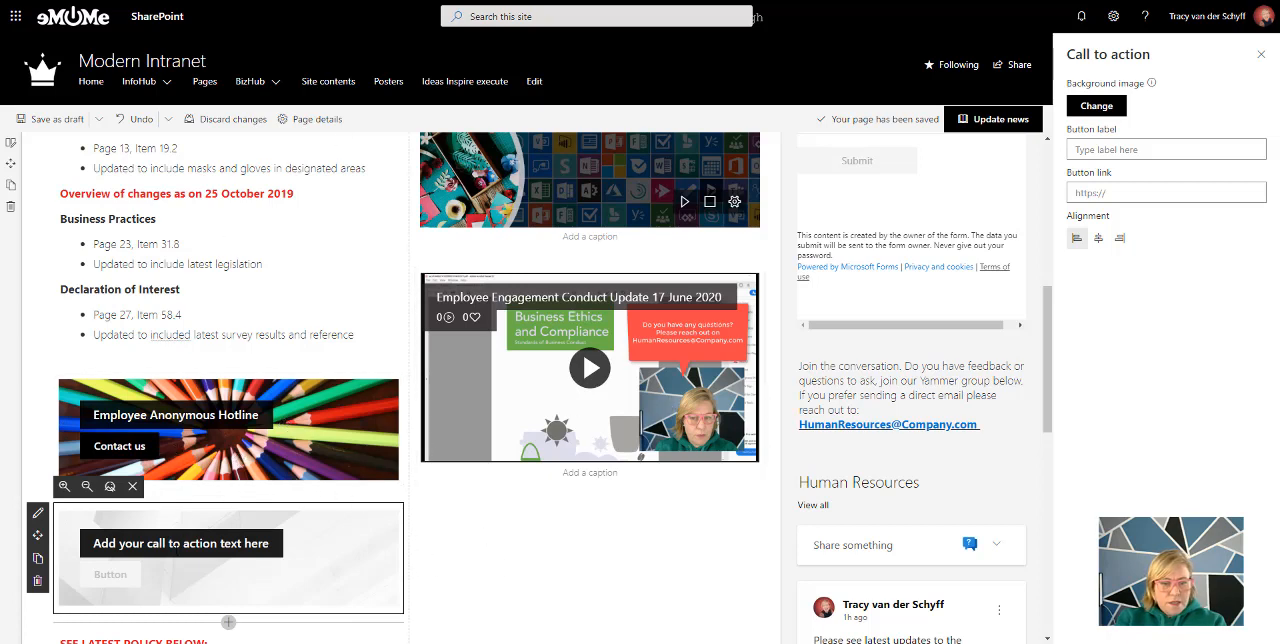
Enter "asedfasdfasdfasdfasdf" as the call to action text, try the centre and right alignments, and set it back to left
left_click(133, 542)
type("asedfasdfasdfasdfasdf")
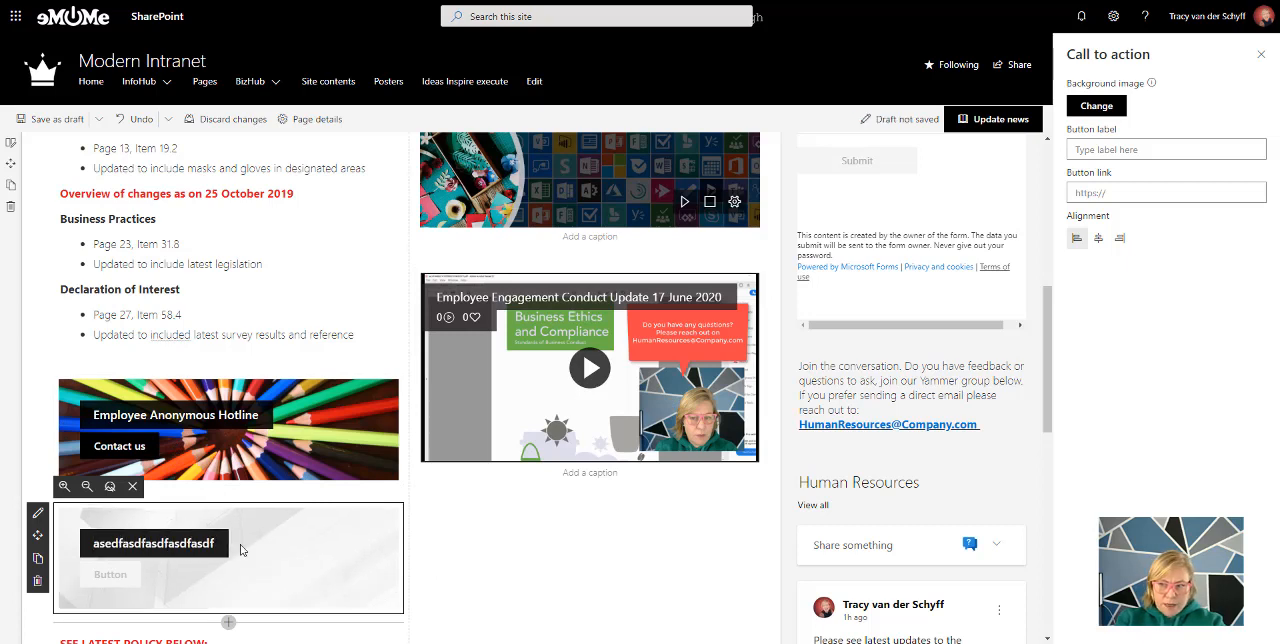
left_click(1098, 238)
left_click(1120, 240)
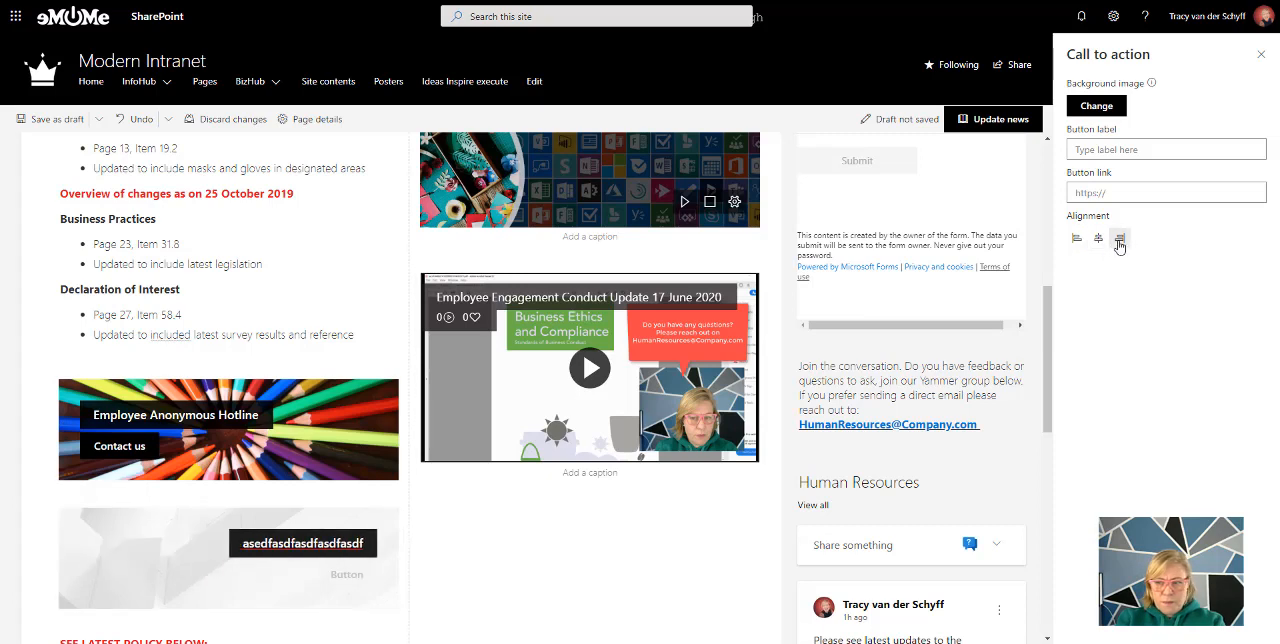
left_click(1076, 238)
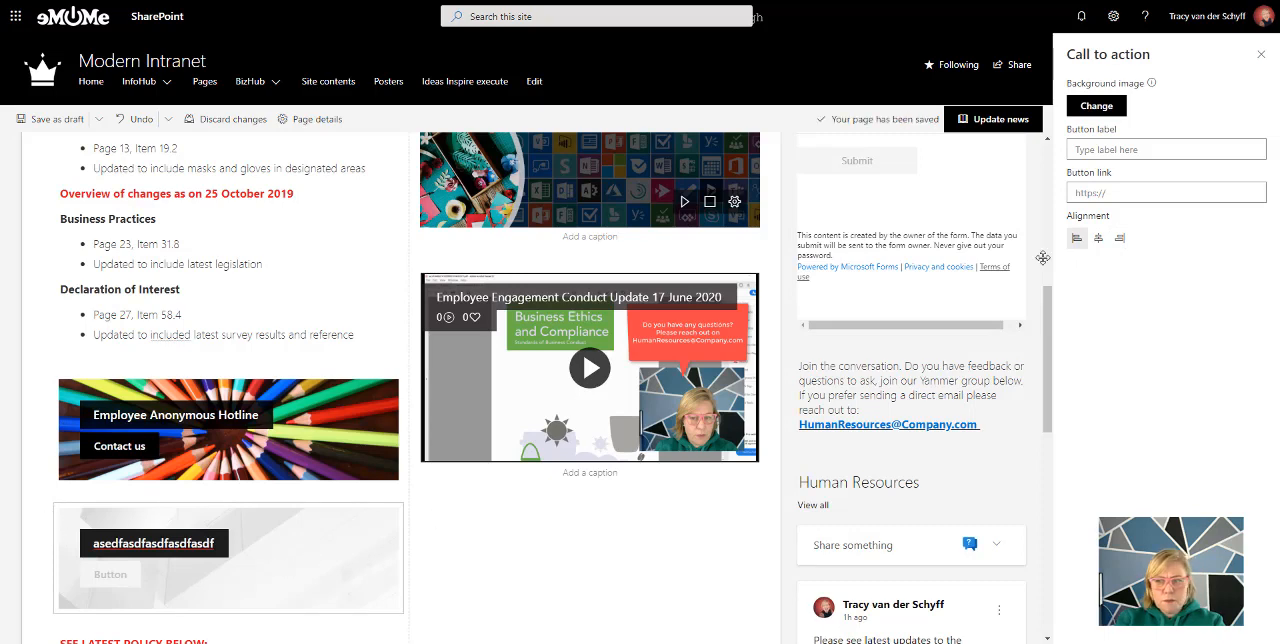
Close the call to action properties and delete the sample web part below the hotline banner
left_click(1260, 55)
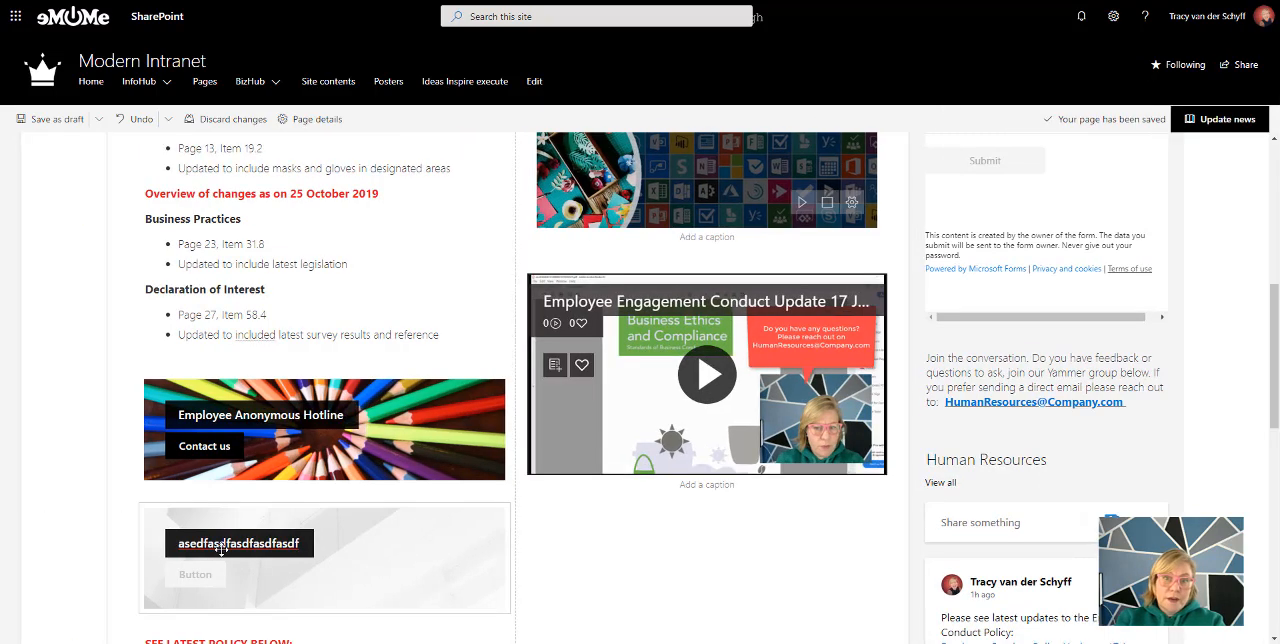
left_click(220, 544)
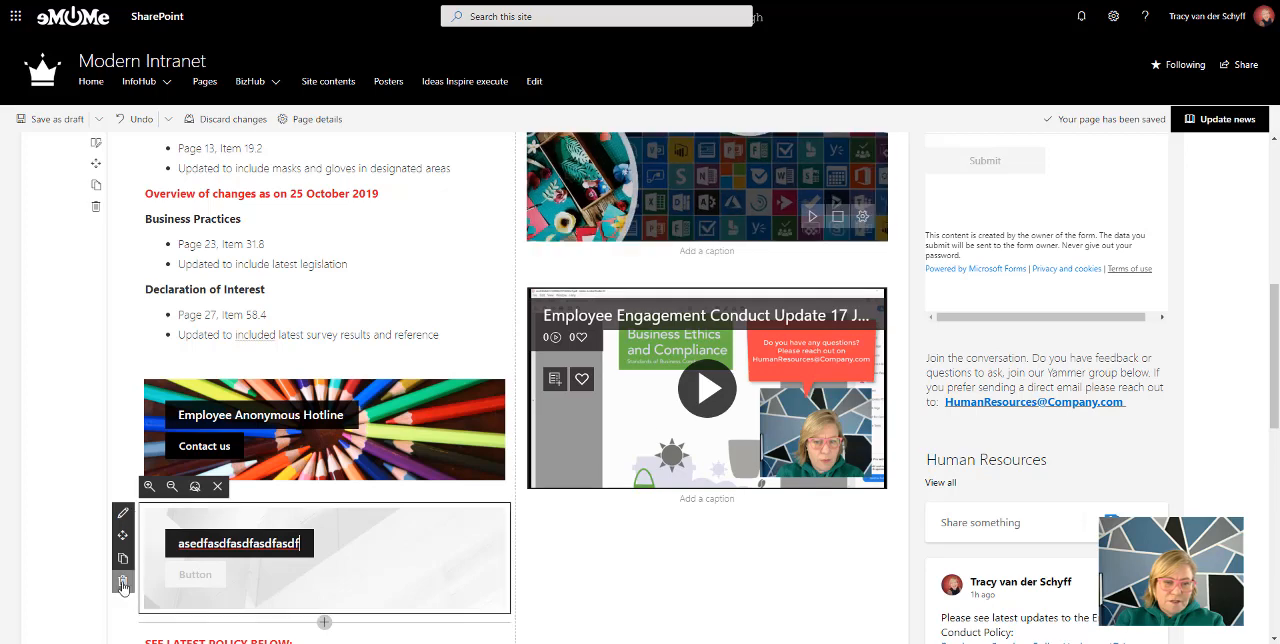
left_click(123, 581)
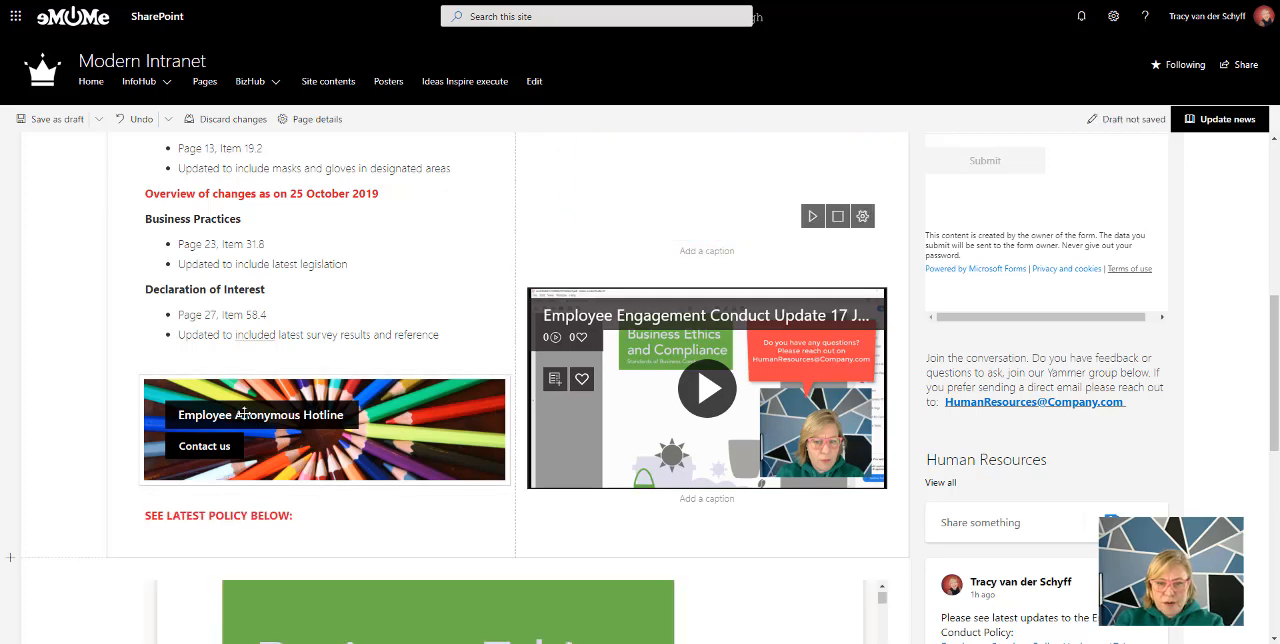
Add a File viewer web part above the Business Ethics and Compliance document and select Employee Conduct Policy from the recent documents
scroll(238, 414, "down", 2)
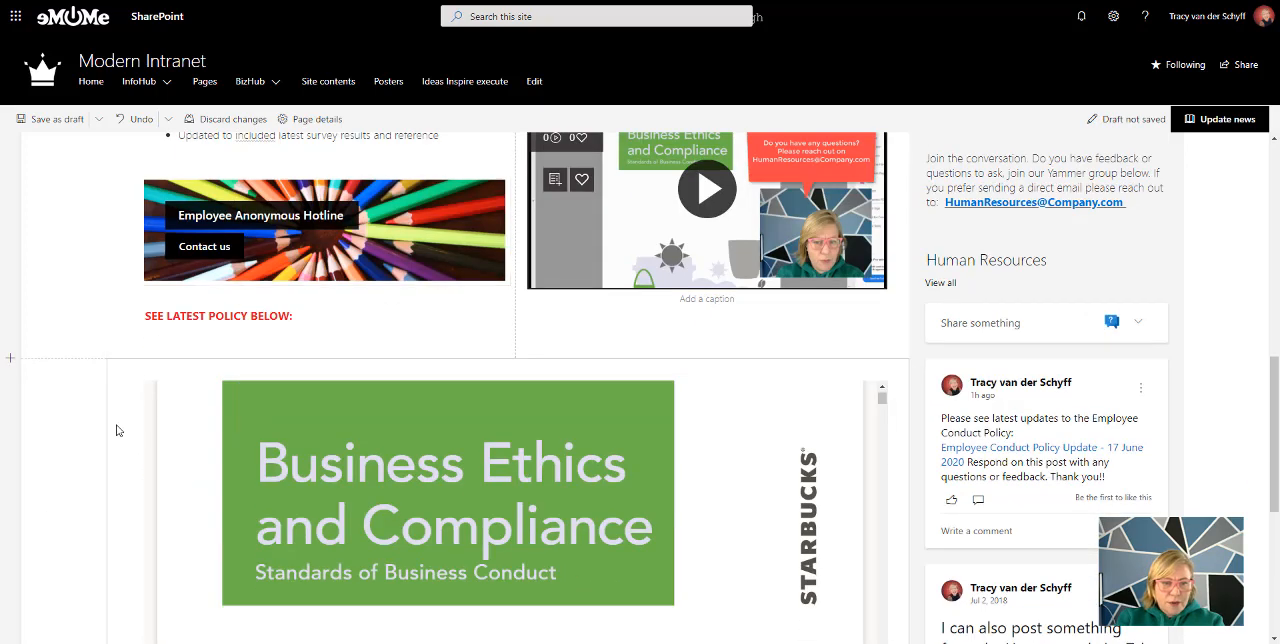
left_click(515, 367)
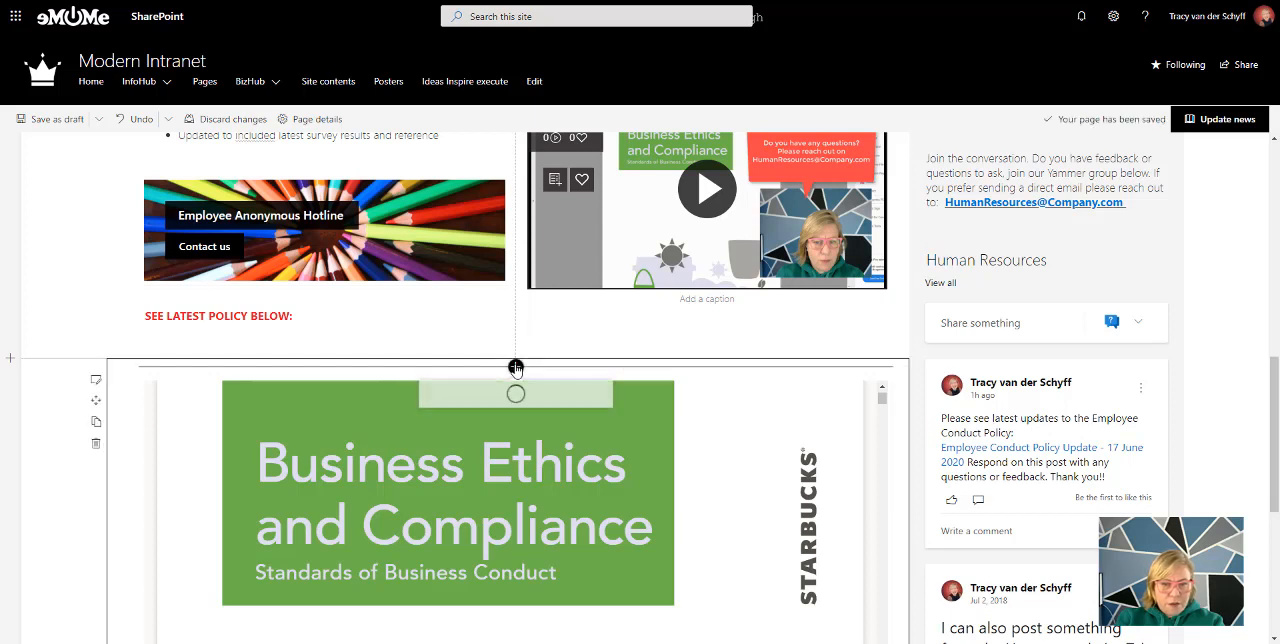
left_click(571, 456)
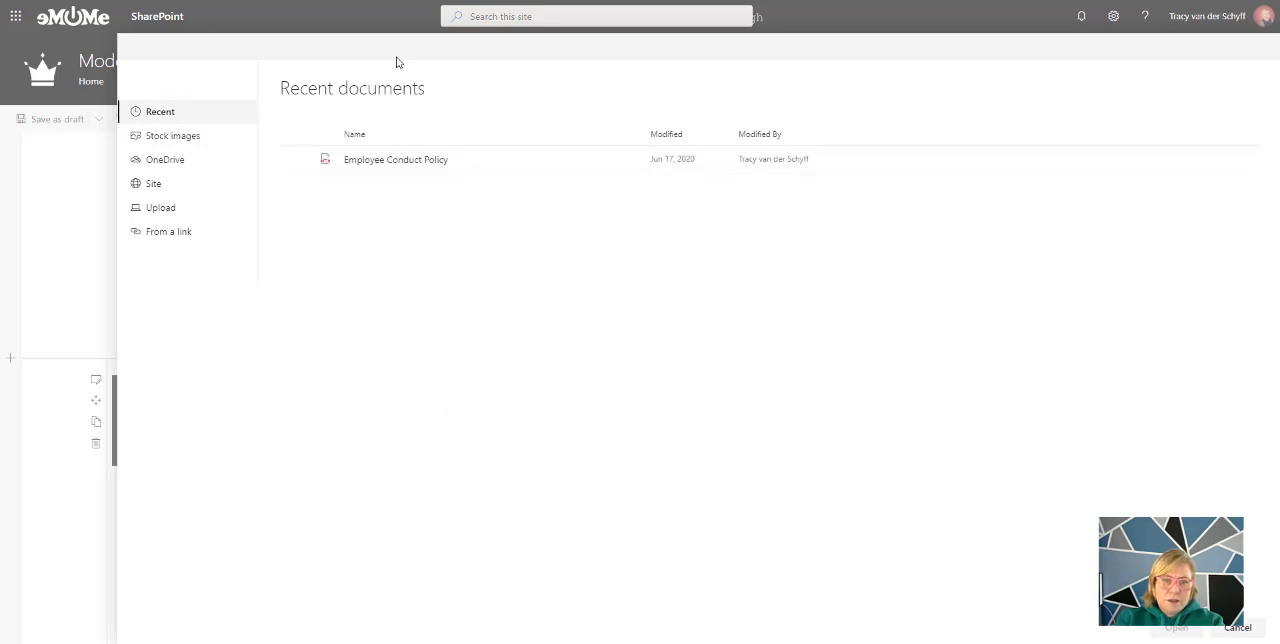
left_click(297, 161)
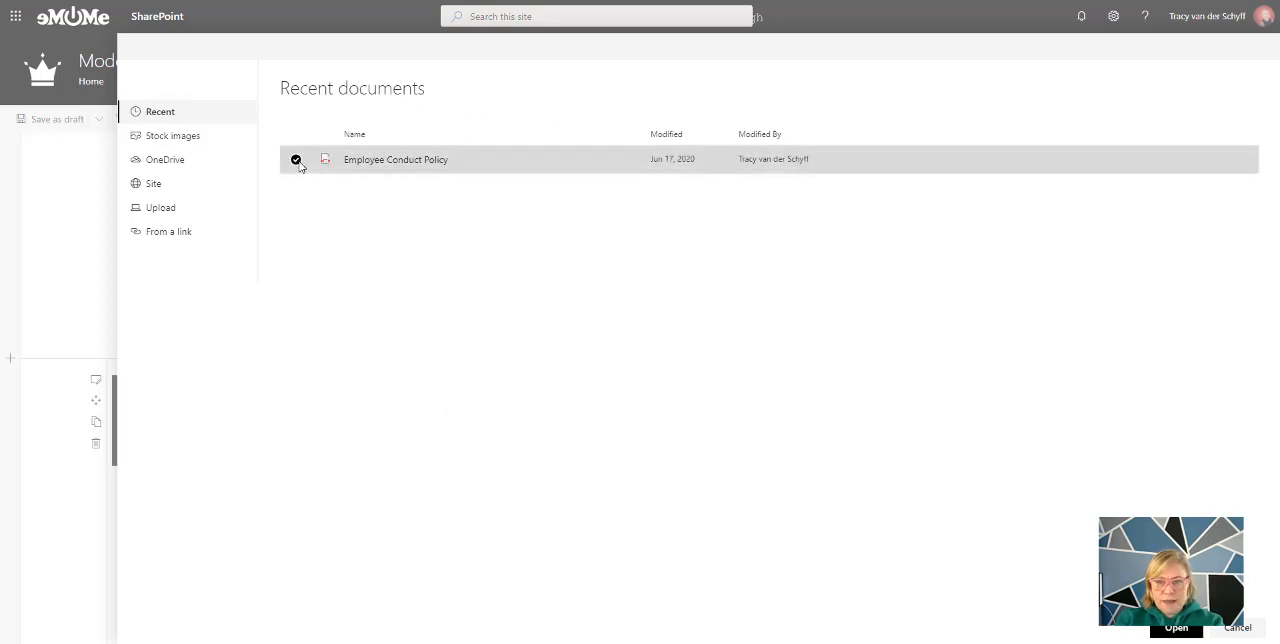
Sort the site's InfoHub library by Modified from newer to older, select Employee Conduct Policy.pdf, and return to the recent documents
left_click(153, 187)
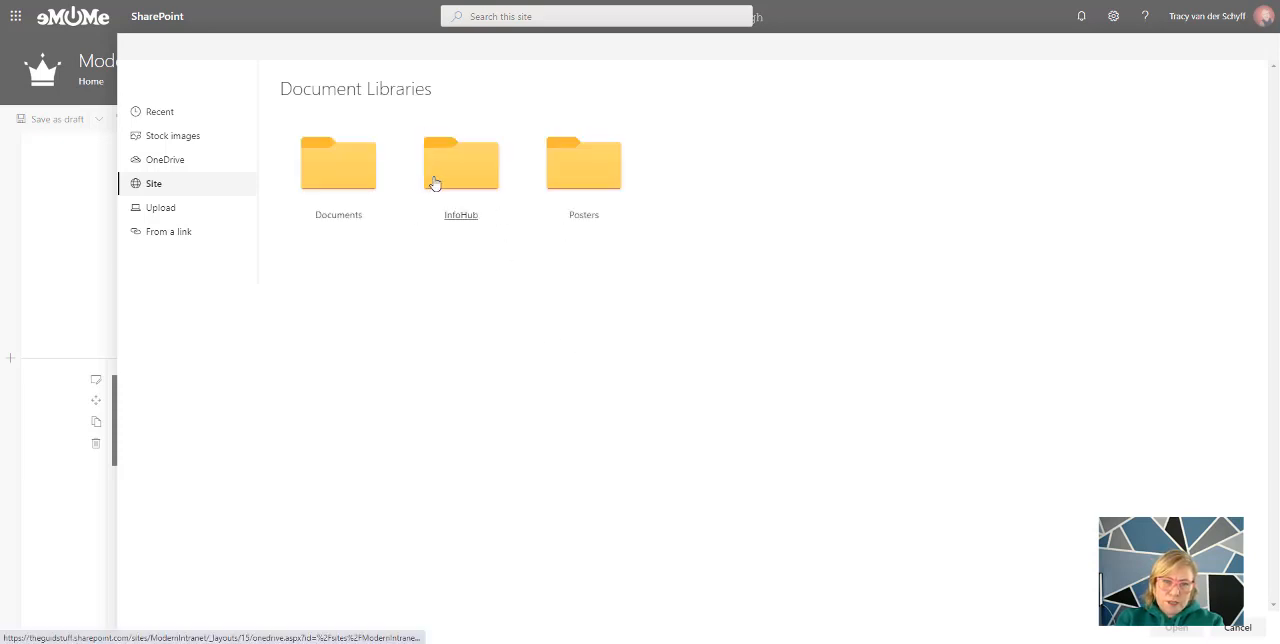
left_click(469, 166)
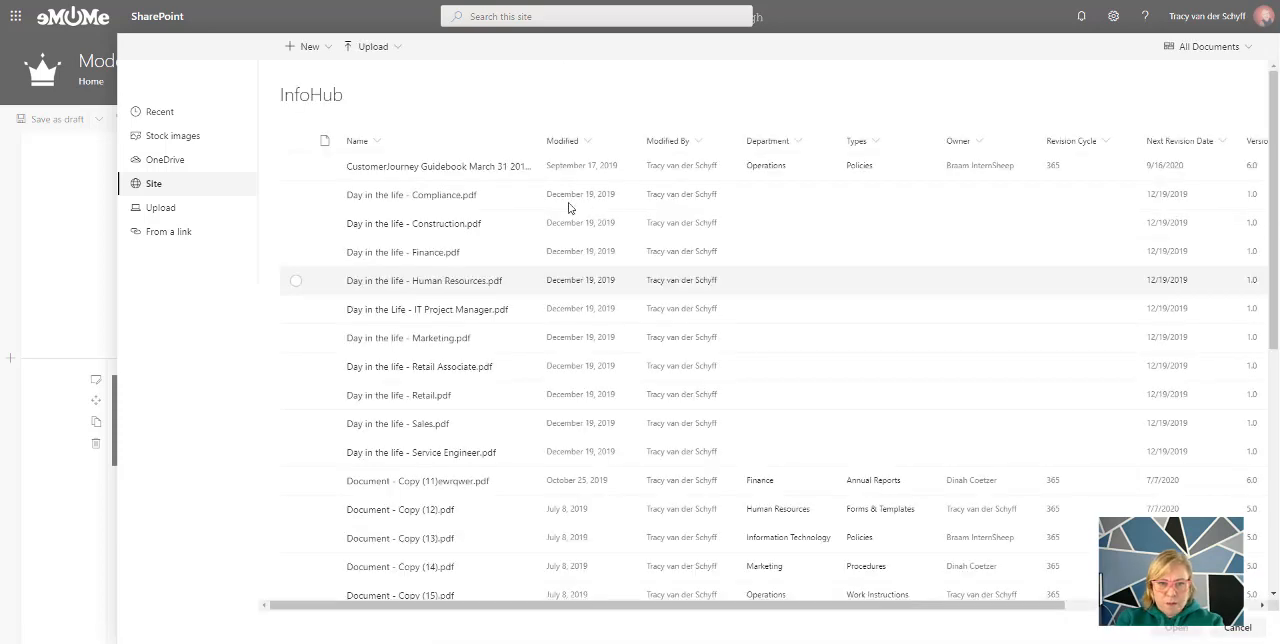
left_click(585, 146)
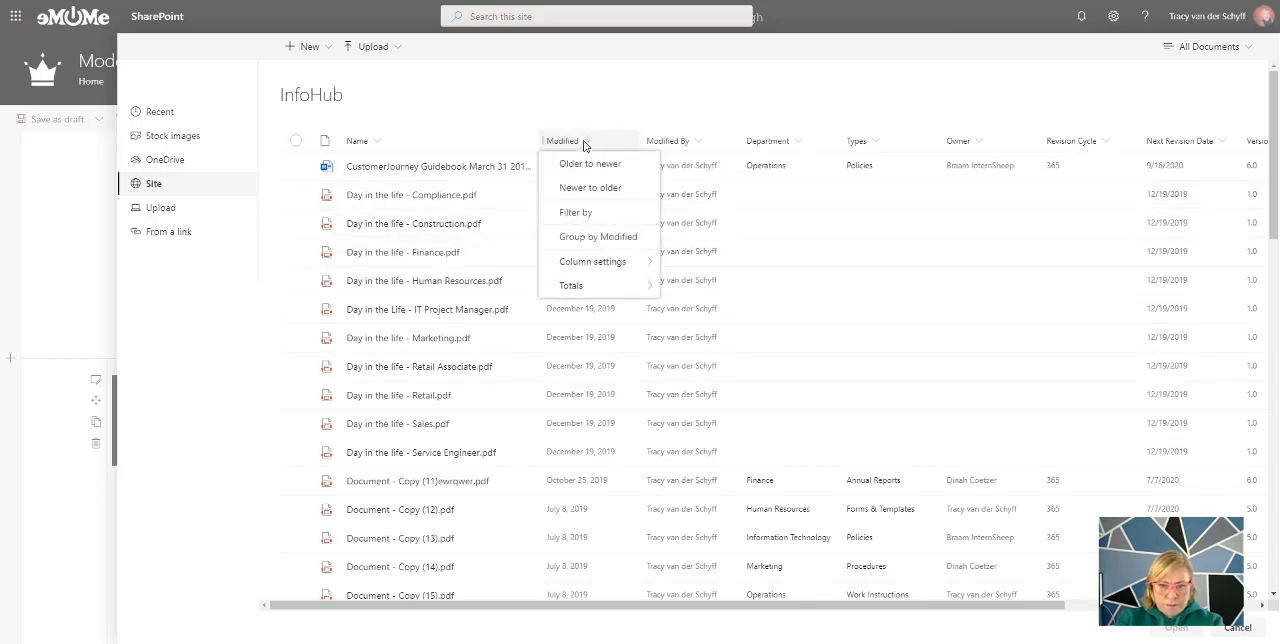
left_click(588, 193)
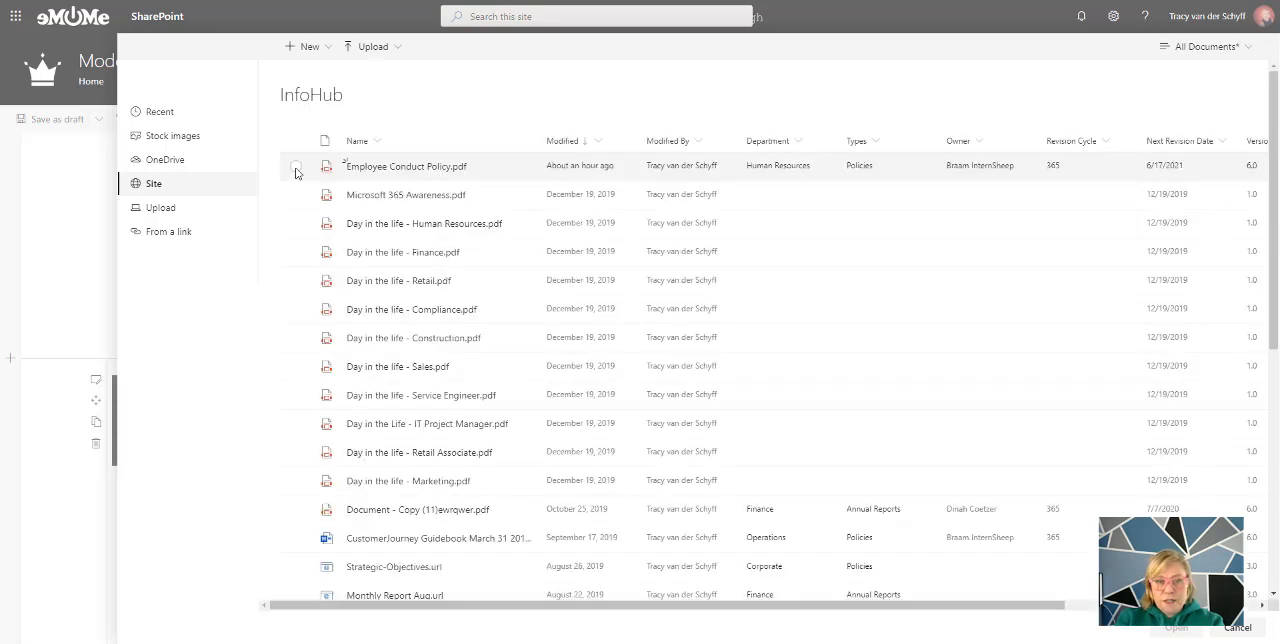
left_click(296, 167)
left_click(158, 112)
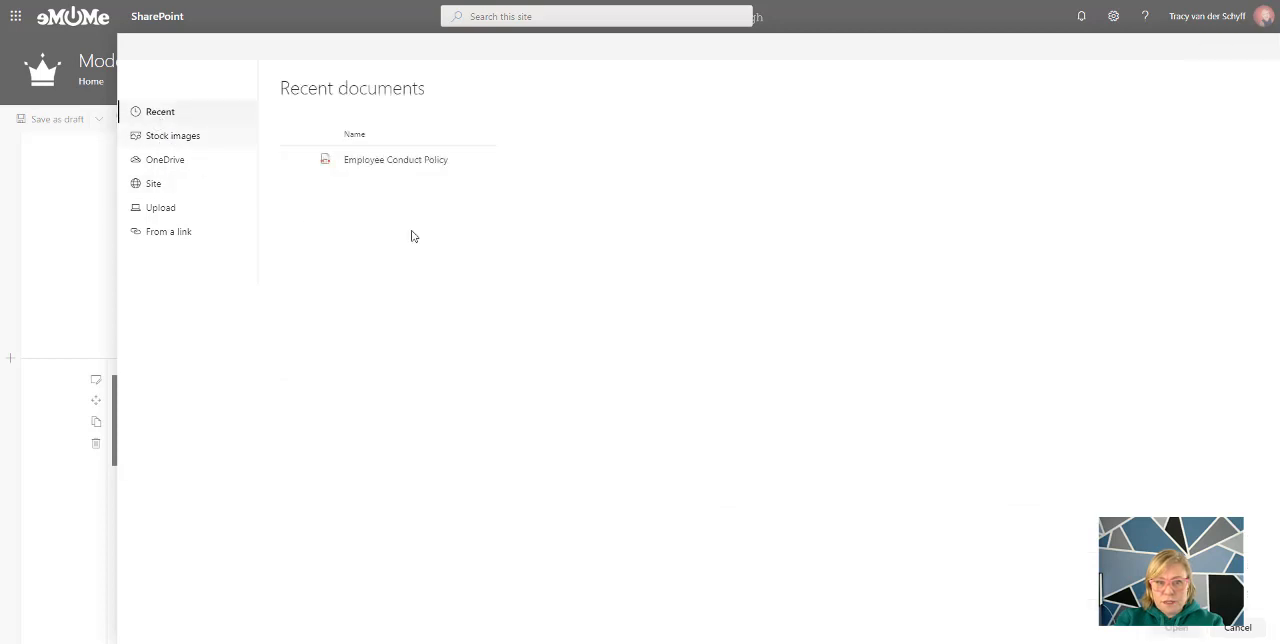
Cancel the document selection and delete the empty File viewer web part above the Business Ethics and Compliance document
left_click(294, 159)
left_click(1245, 632)
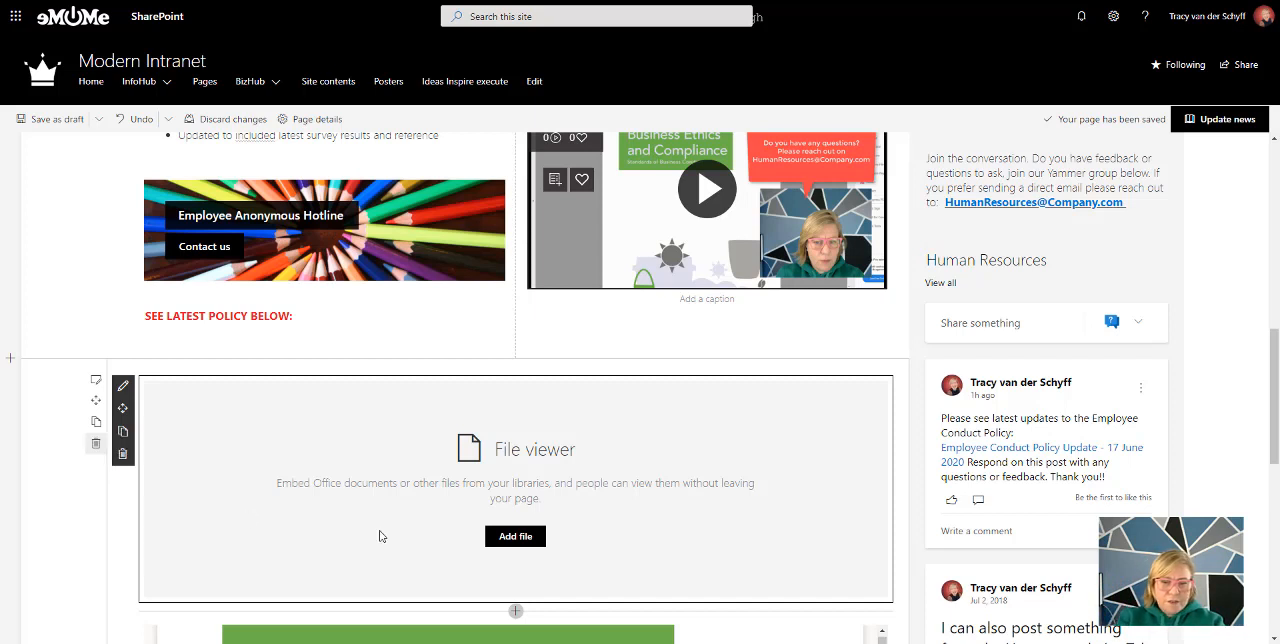
scroll(243, 437, "down", 2)
left_click(123, 257)
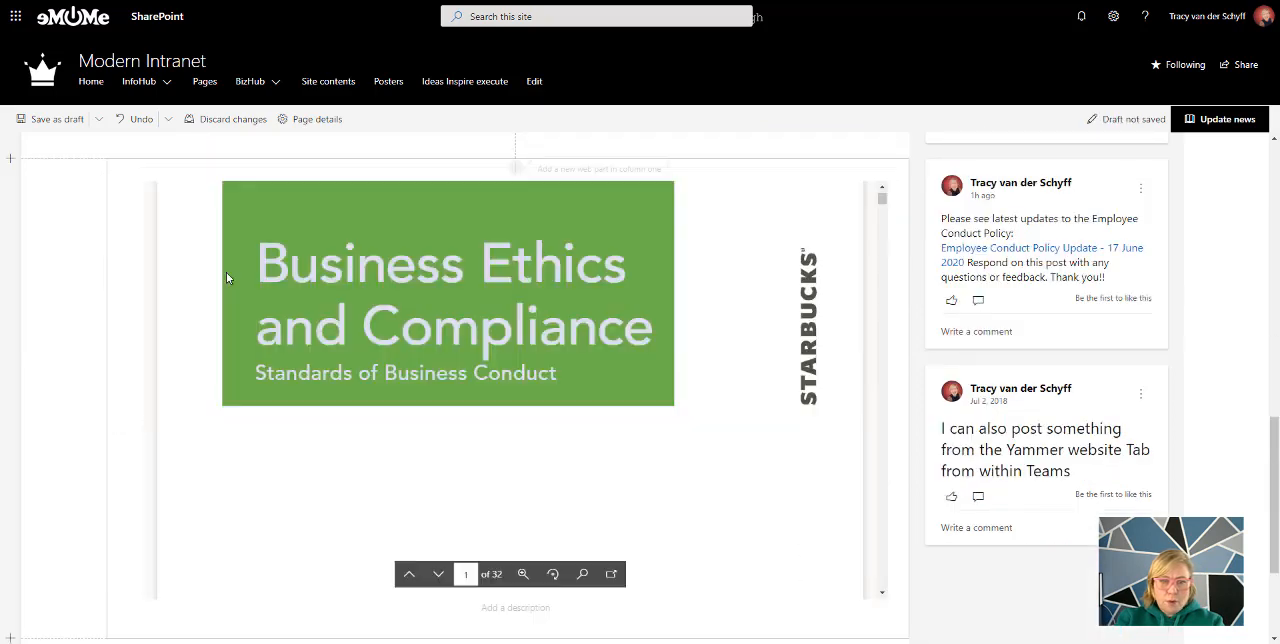
Review the news post from the comments area at its end back up to the title banner
scroll(376, 452, "down", 1)
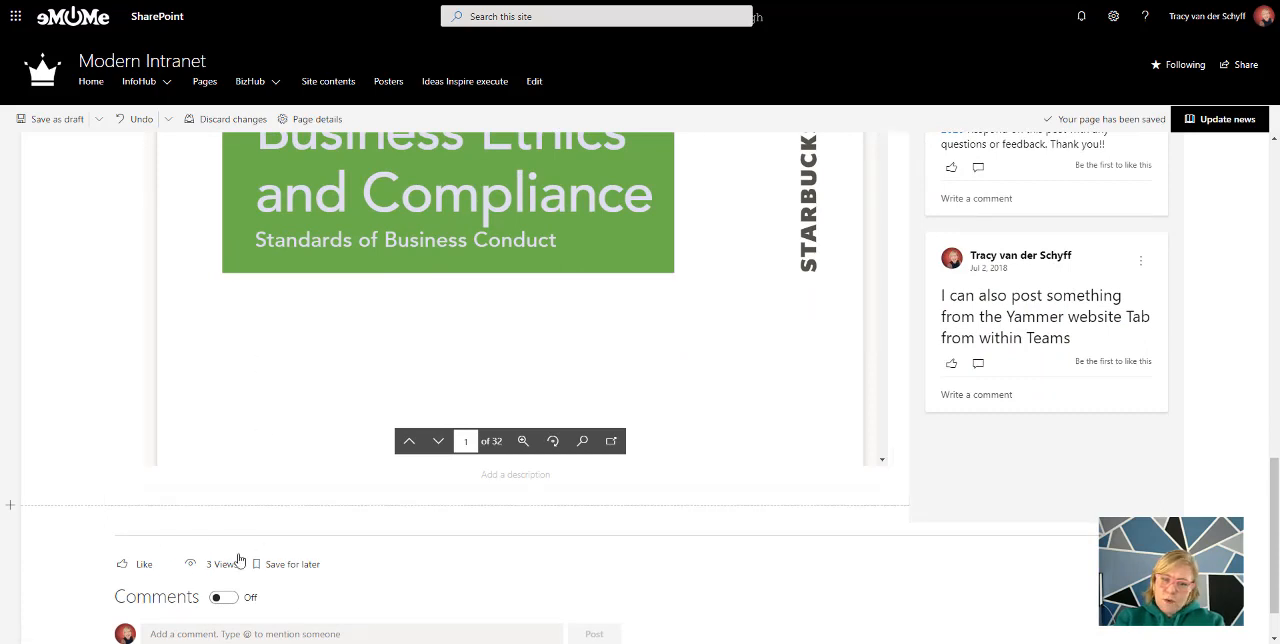
scroll(406, 576, "down", 1)
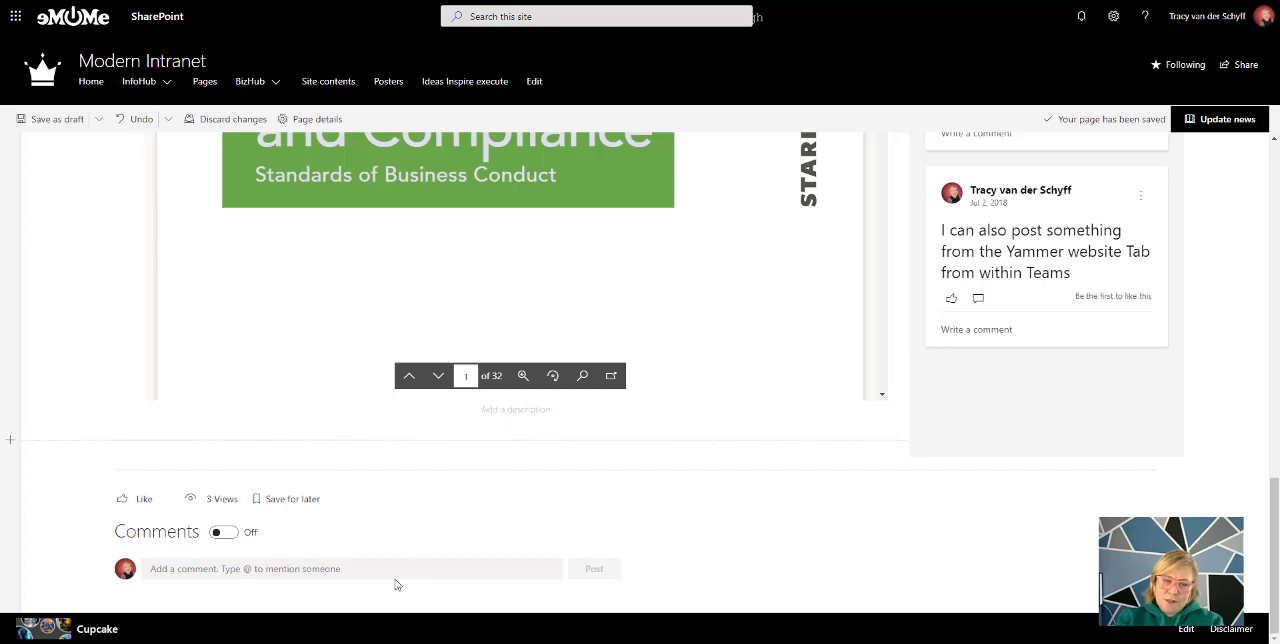
scroll(527, 554, "up", 2)
scroll(527, 554, "up", 4)
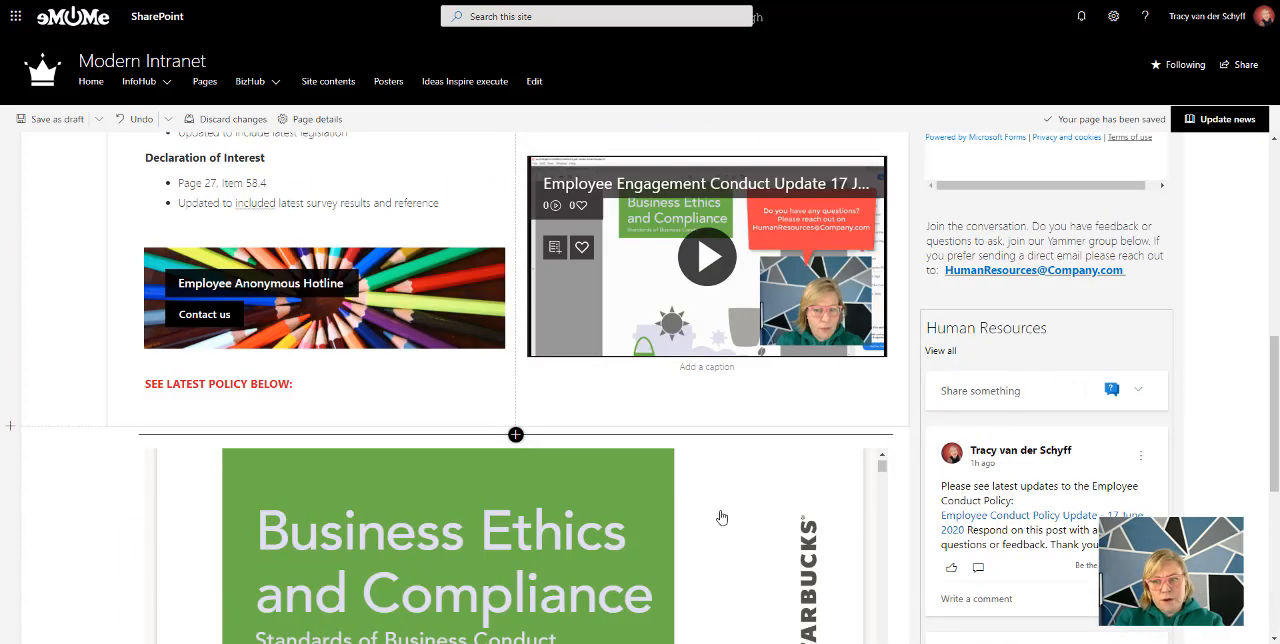
scroll(723, 517, "up", 5)
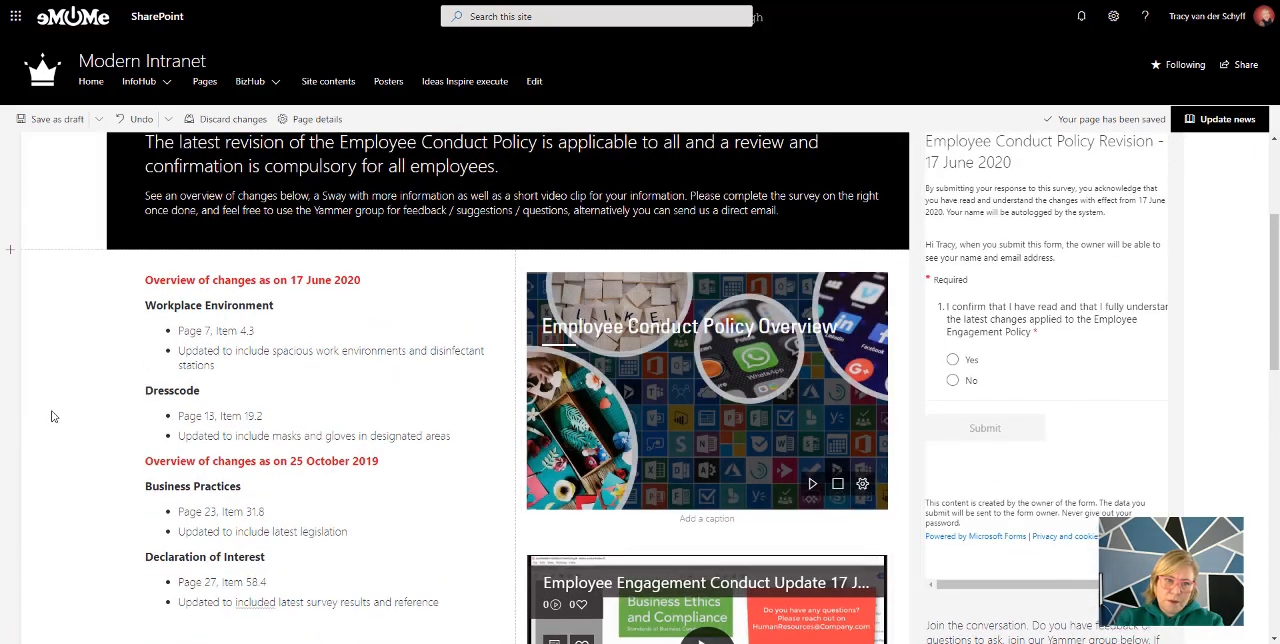
scroll(76, 444, "up", 2)
scroll(78, 444, "up", 1)
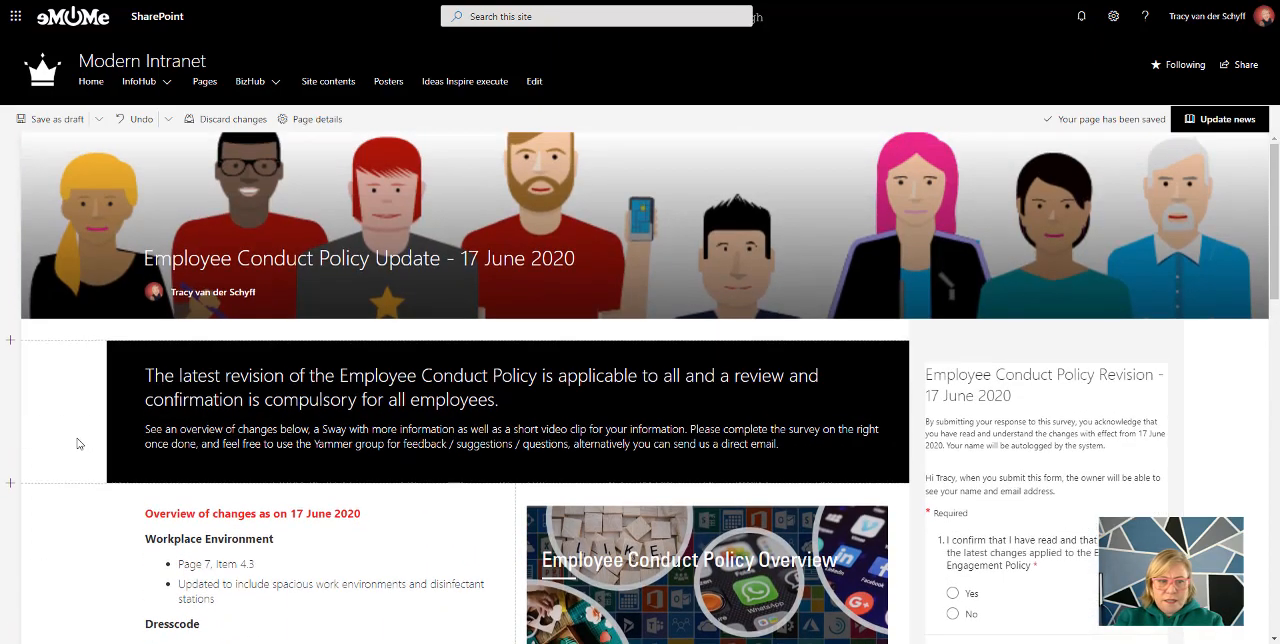
scroll(80, 444, "down", 1)
scroll(80, 444, "up", 1)
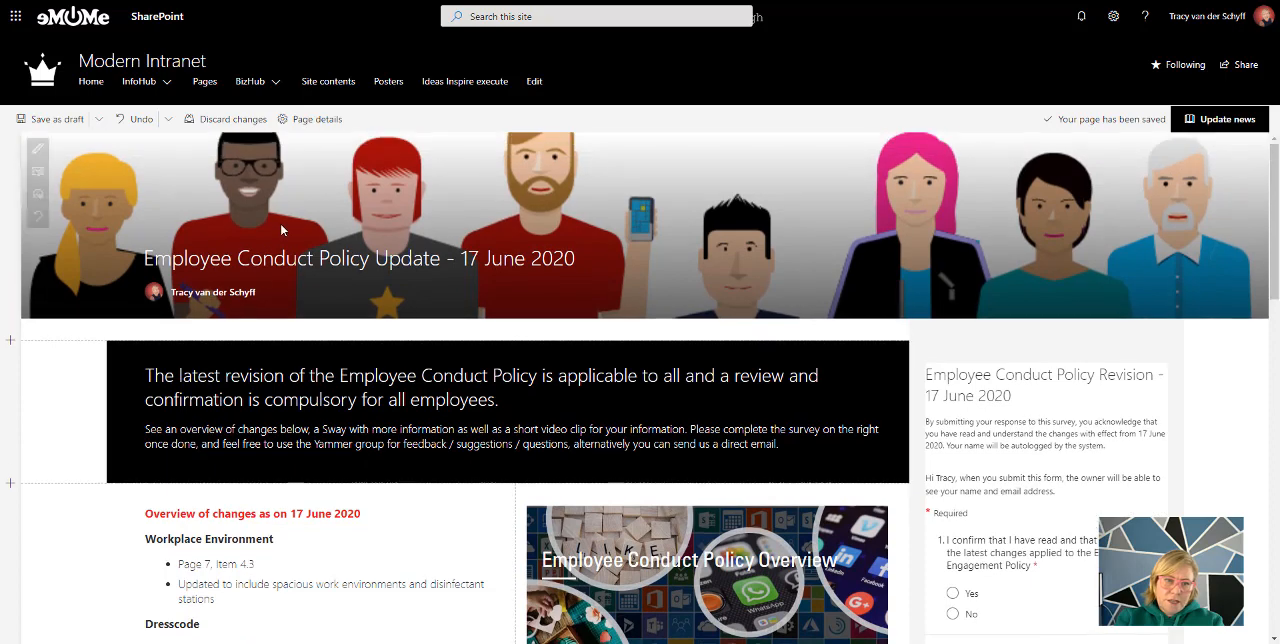
Open and cancel the image picker for the title banner, and slightly adjust the banner image's focal point
left_click(37, 176)
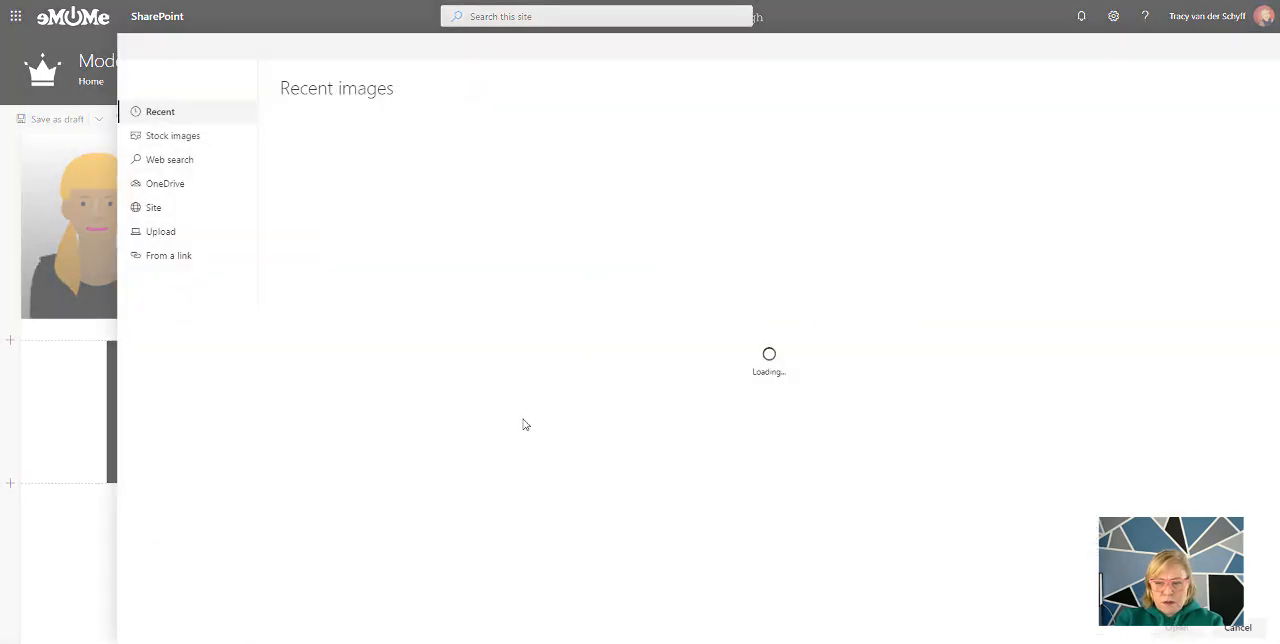
left_click(1238, 627)
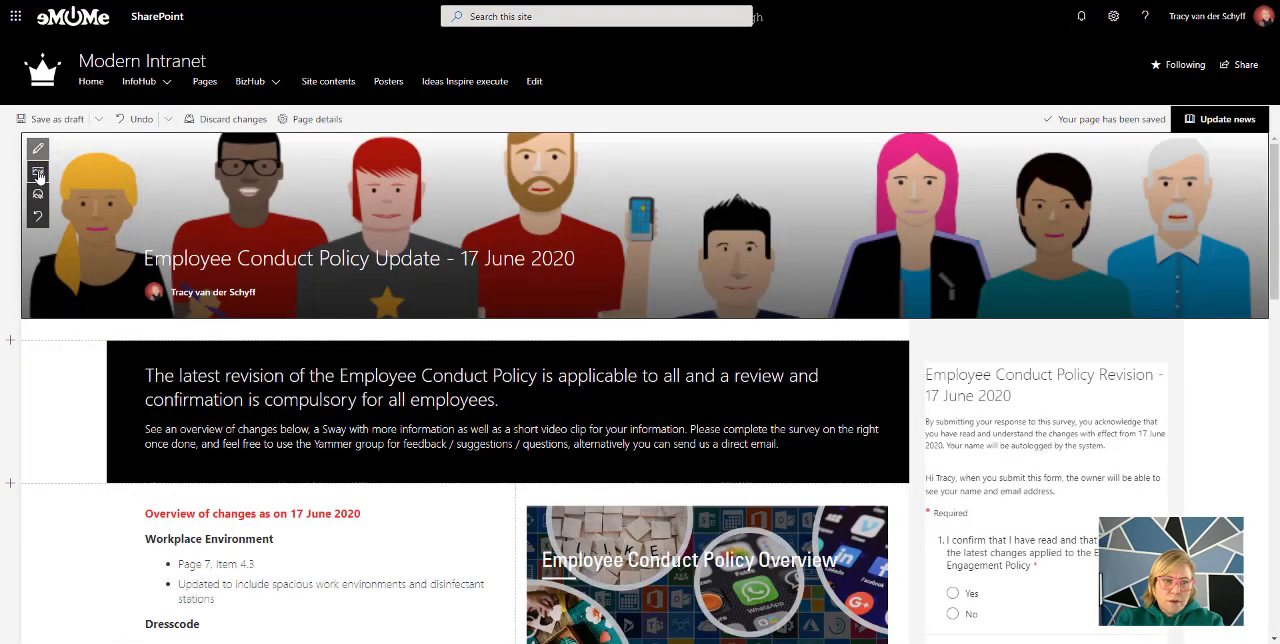
left_click(37, 194)
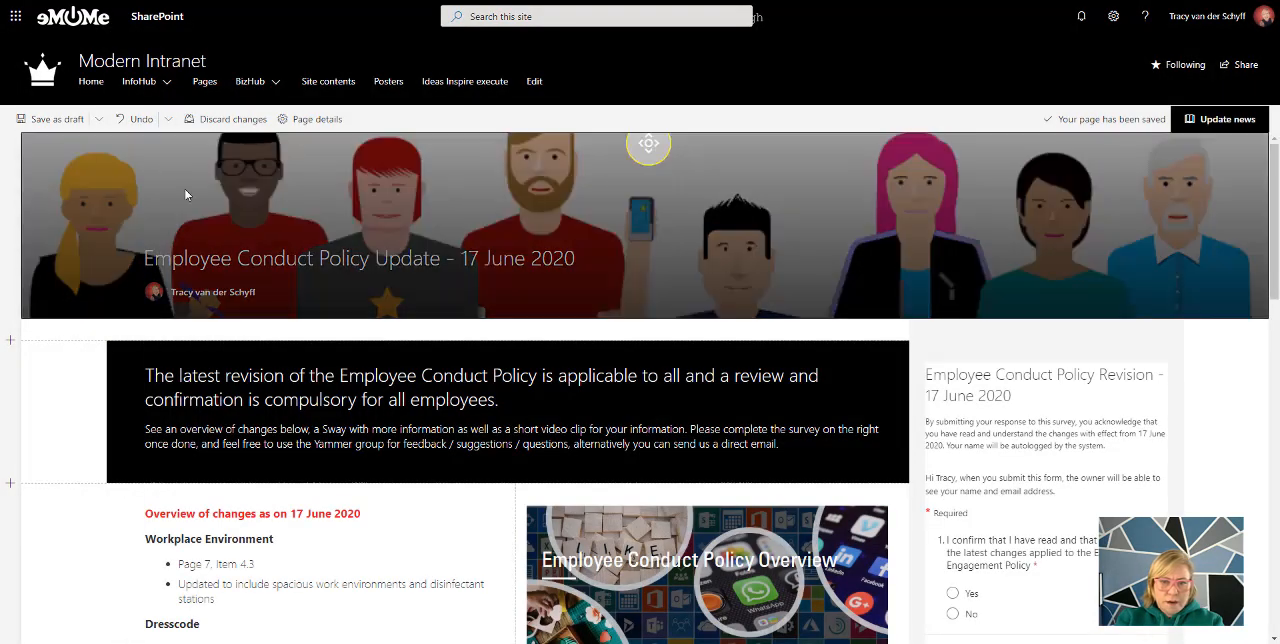
mouse_move(649, 145)
left_mouse_down()
mouse_move(651, 223)
mouse_move(651, 149)
left_mouse_up()
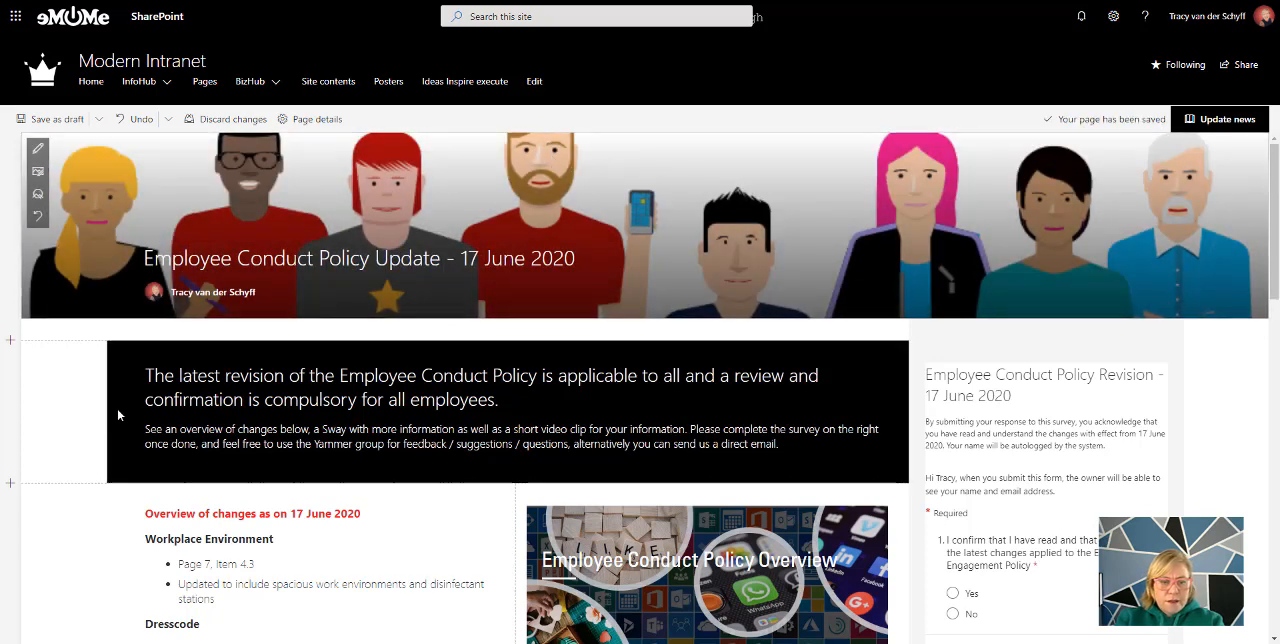
Inspect the background settings of the vertical section, the layout options of the two-column section, and the section layouts that can be added above it
mouse_move(140, 415)
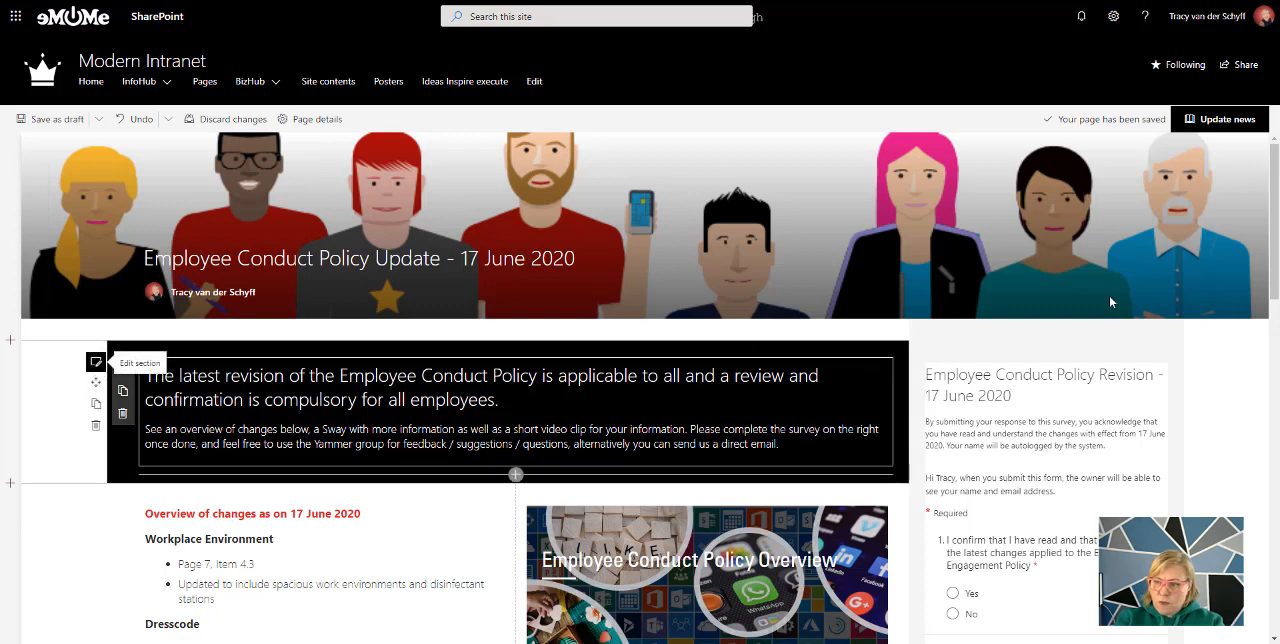
left_click(95, 363)
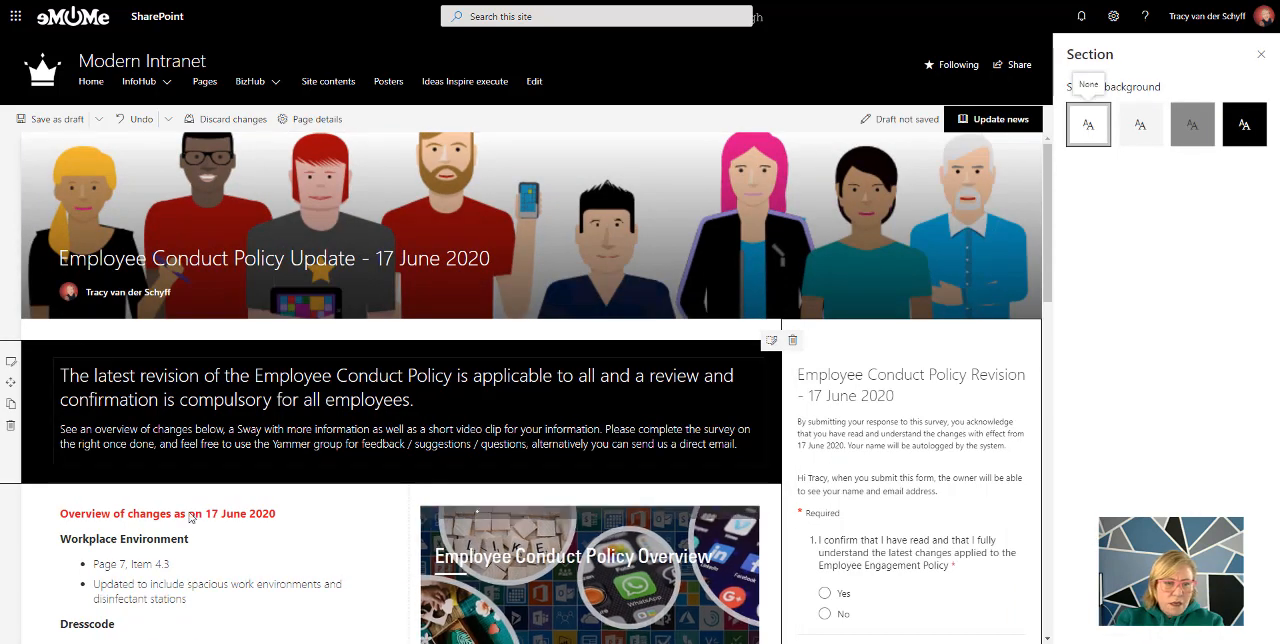
scroll(275, 534, "down", 2)
scroll(275, 534, "down", 2)
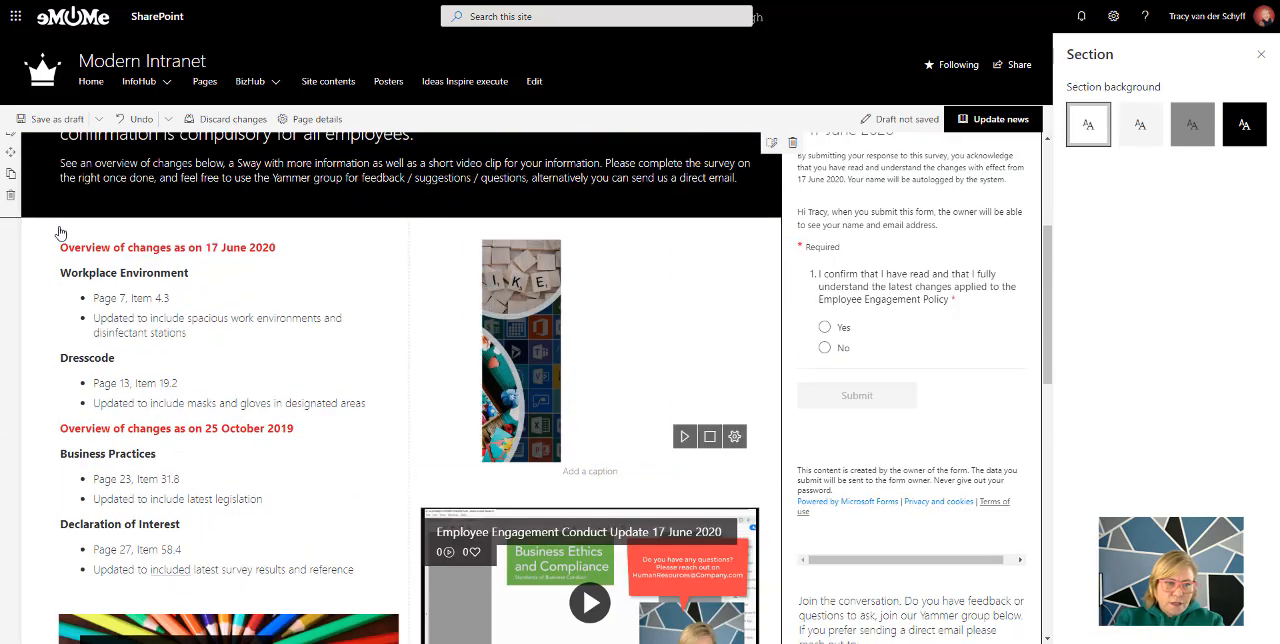
scroll(52, 240, "up", 3)
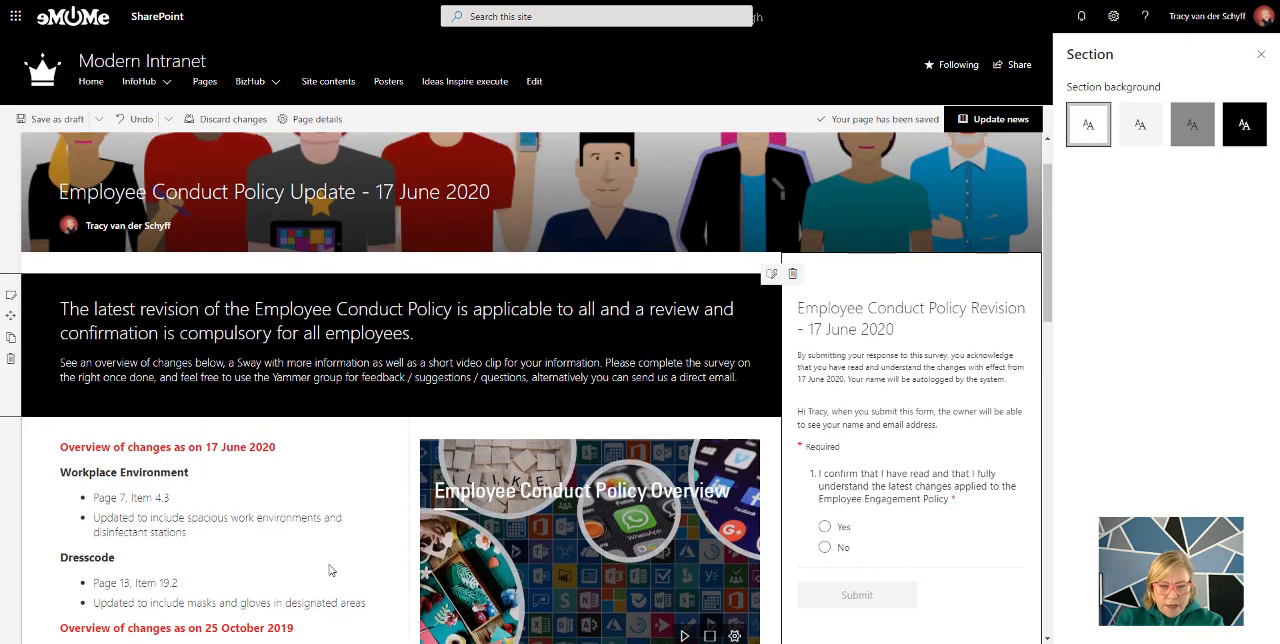
left_click(52, 430)
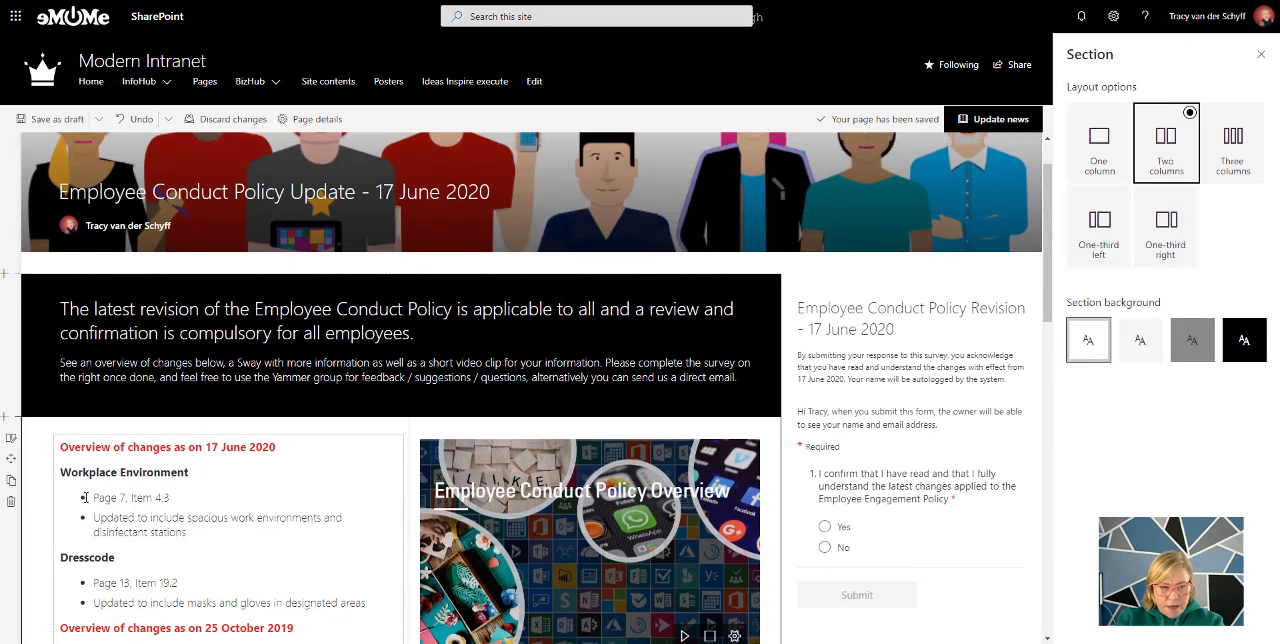
left_click(11, 418)
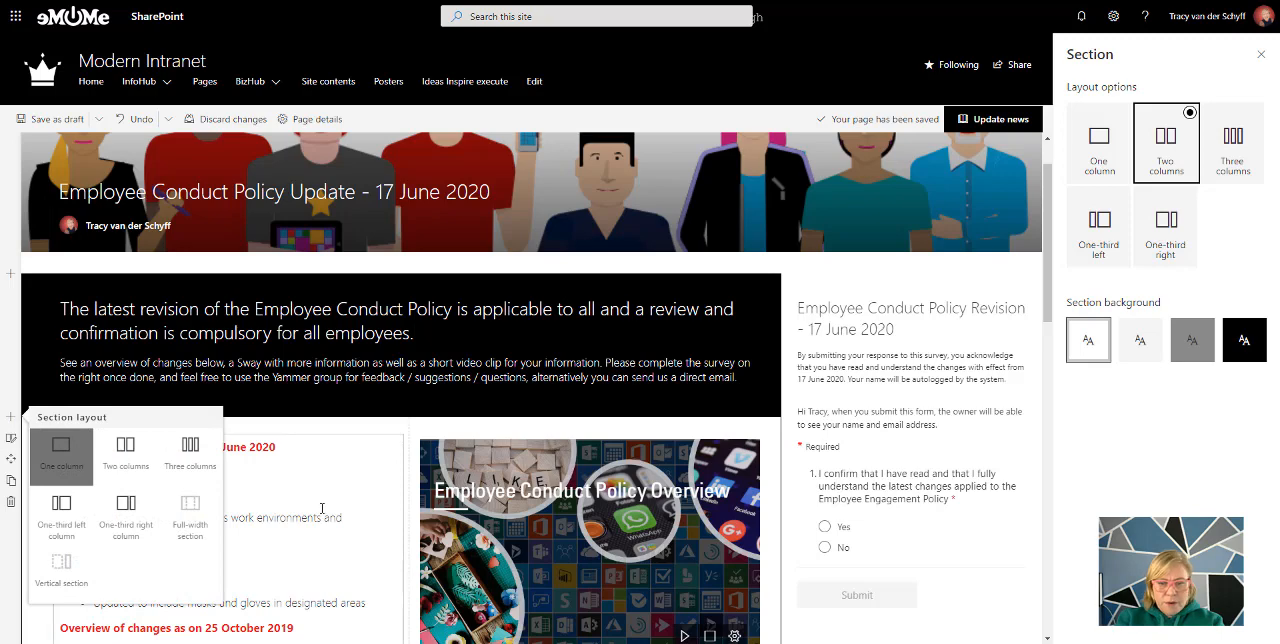
left_click(328, 478)
Publish the current edits to the Employee Conduct Policy Update news post
scroll(628, 382, "down", 8)
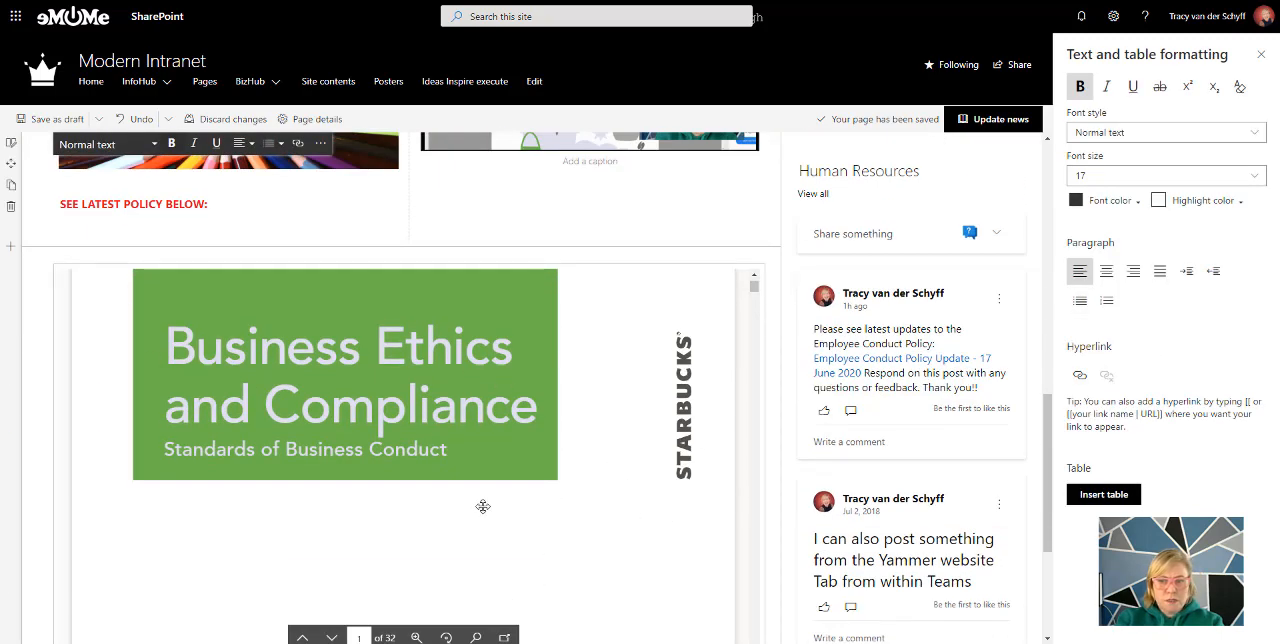
scroll(777, 466, "up", 3)
scroll(777, 466, "up", 4)
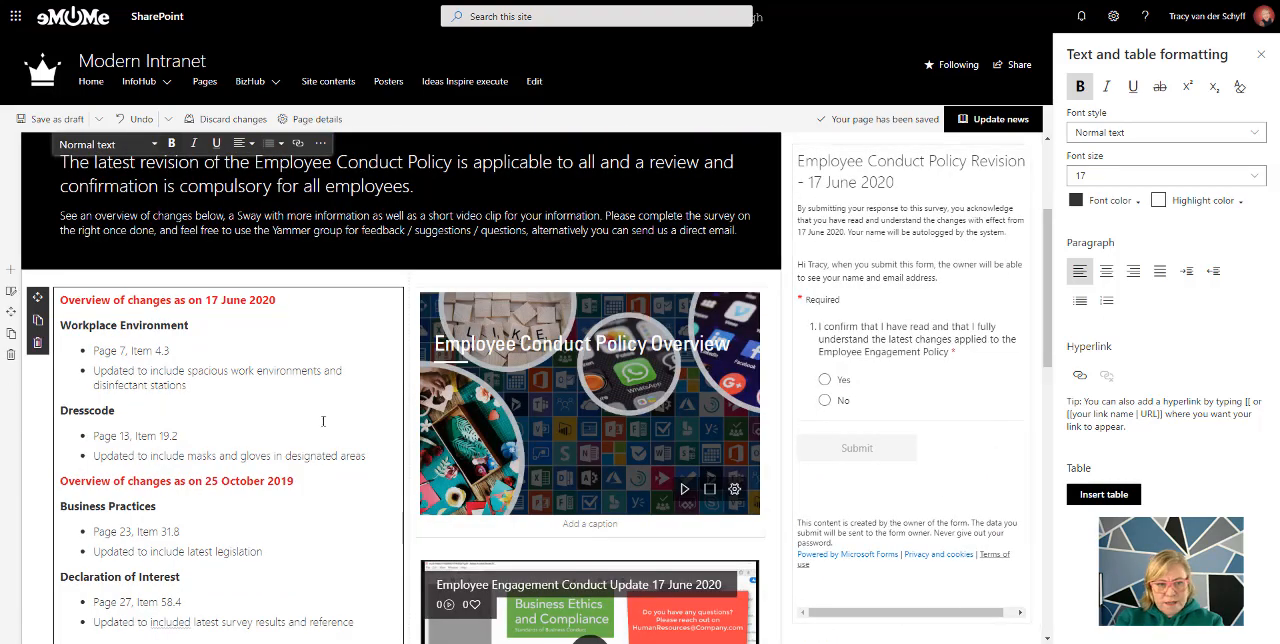
scroll(943, 604, "up", 3)
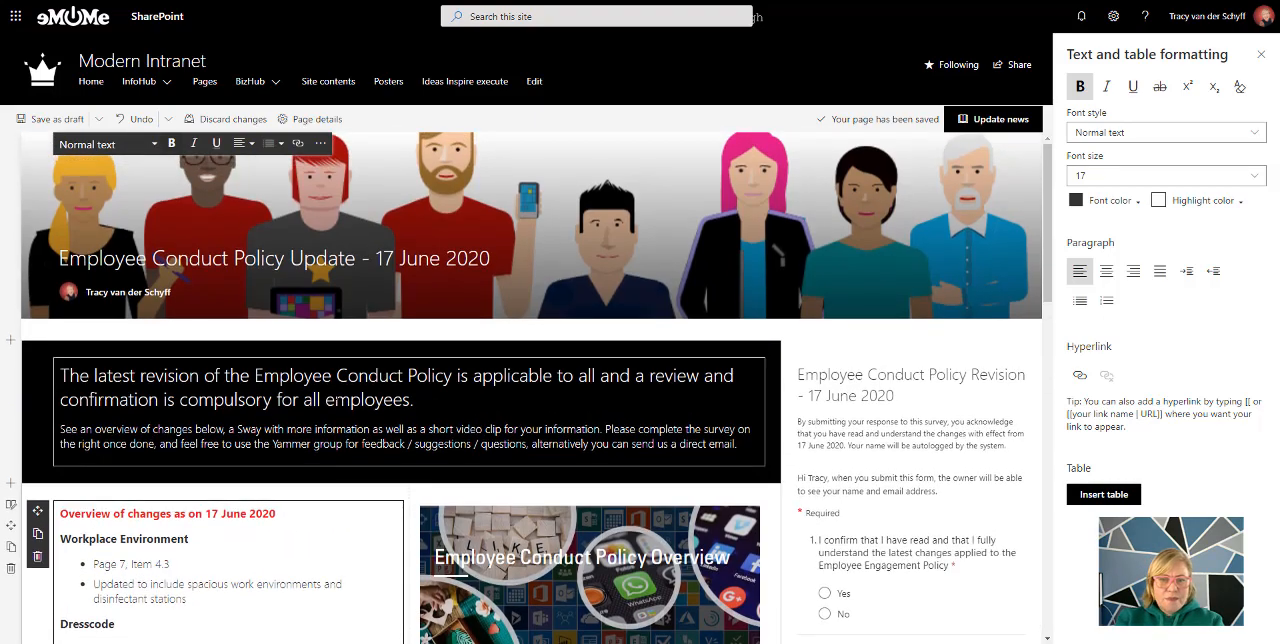
left_click(998, 121)
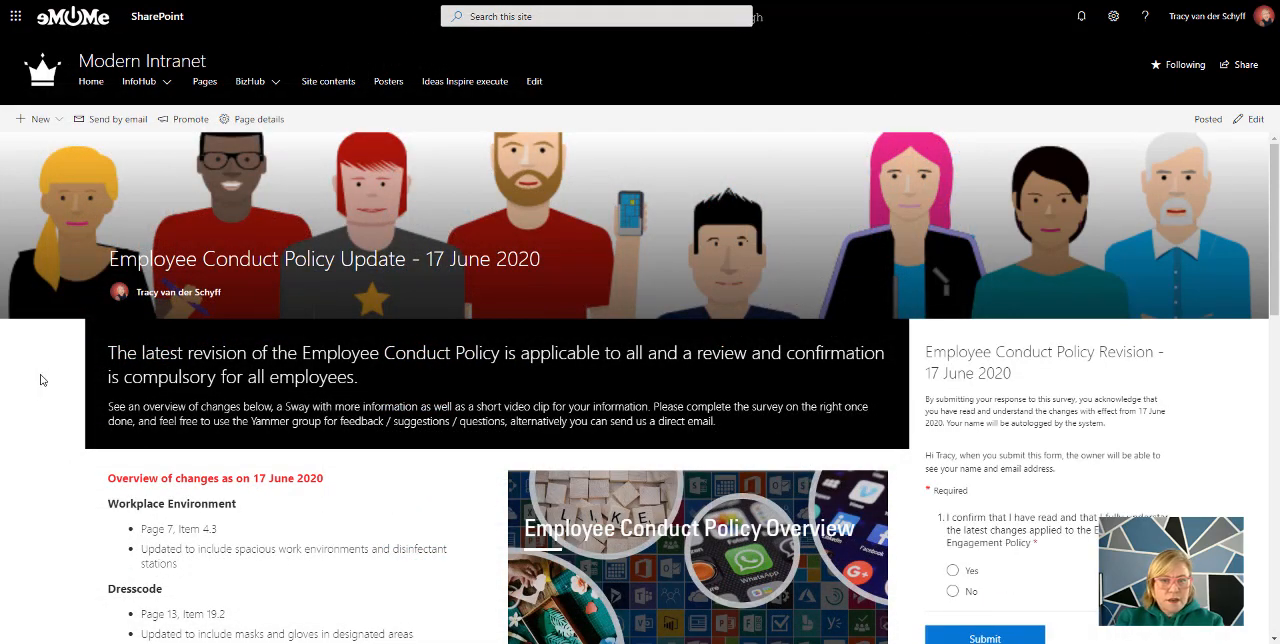
Promote the news post by email, enter the recipient's name, send it without a message, and close the promotion options
left_click(190, 120)
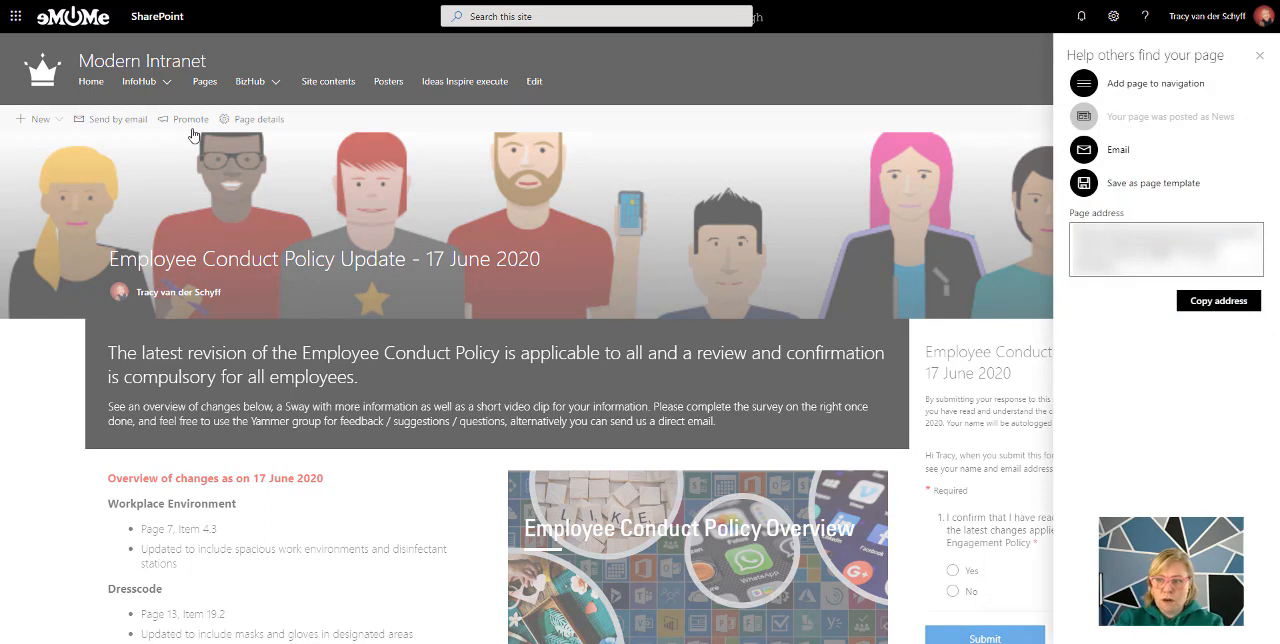
left_click(1090, 157)
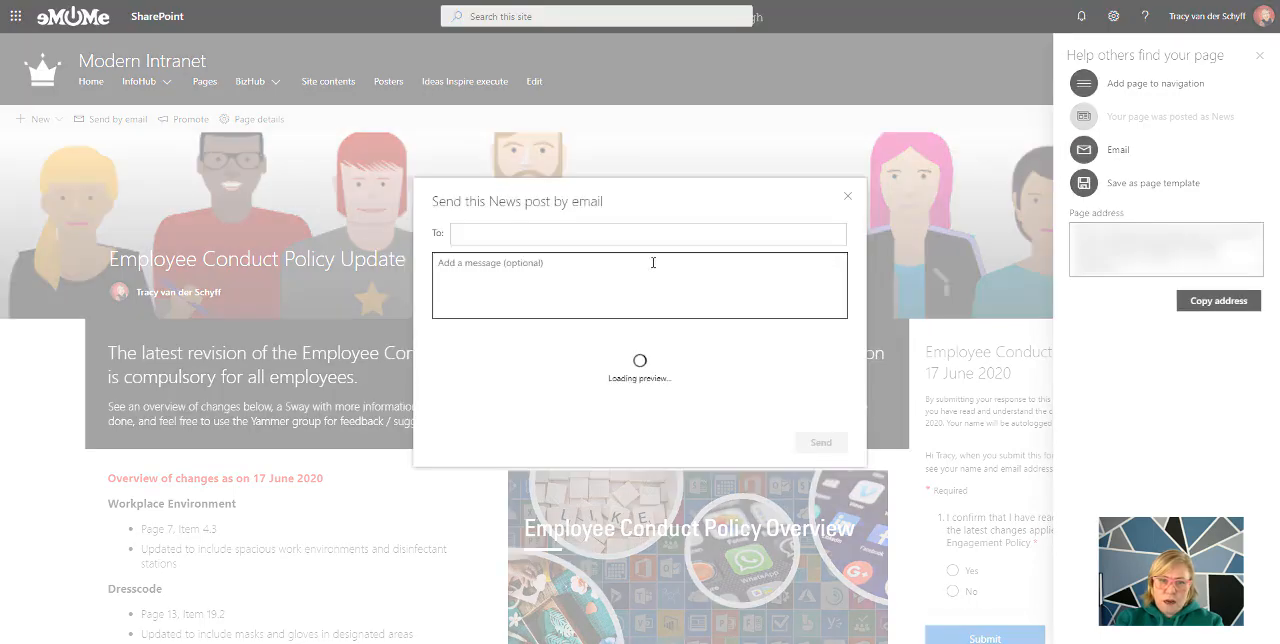
left_click(515, 219)
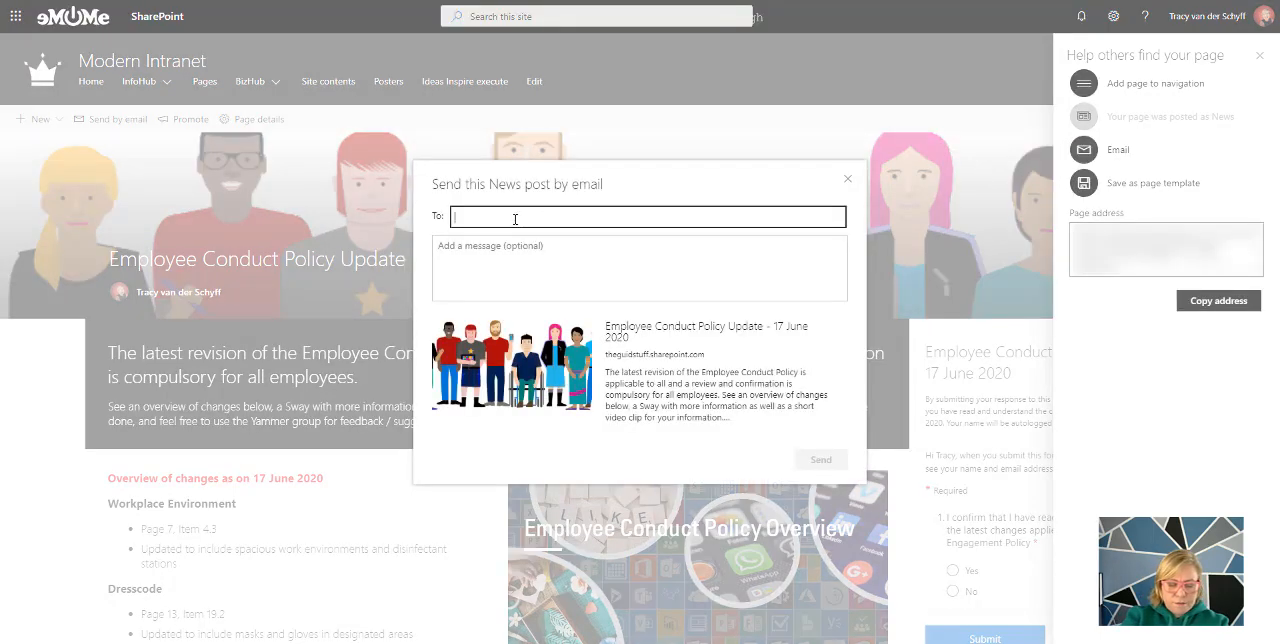
type("tracy van")
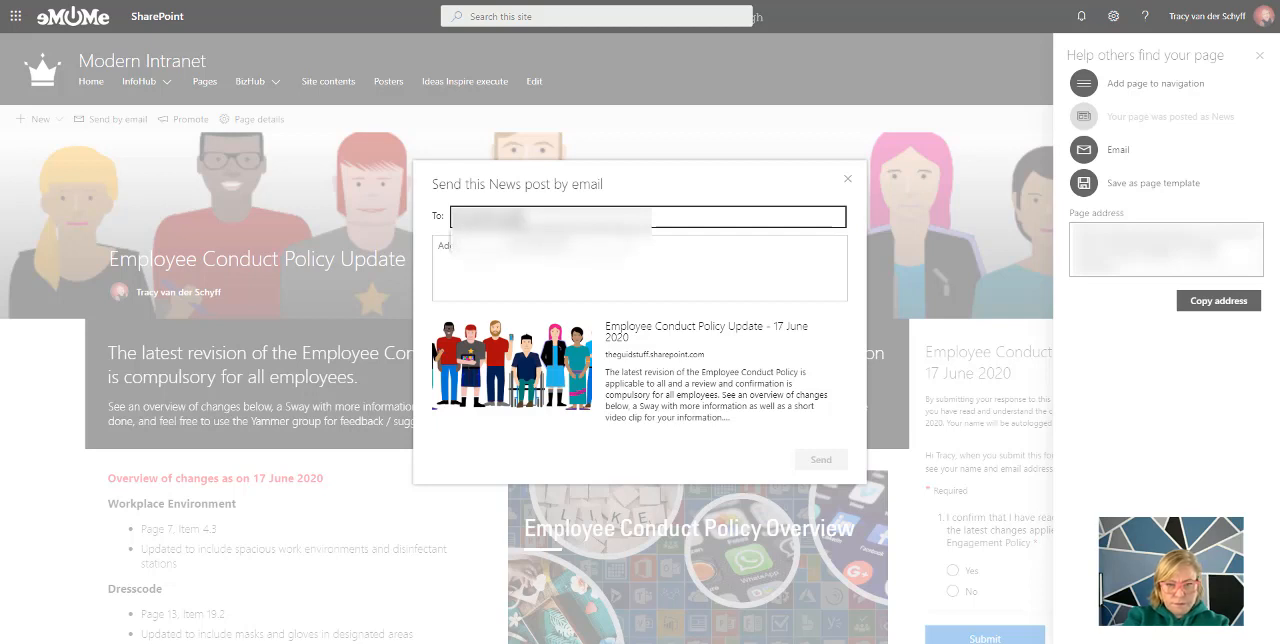
type(" der")
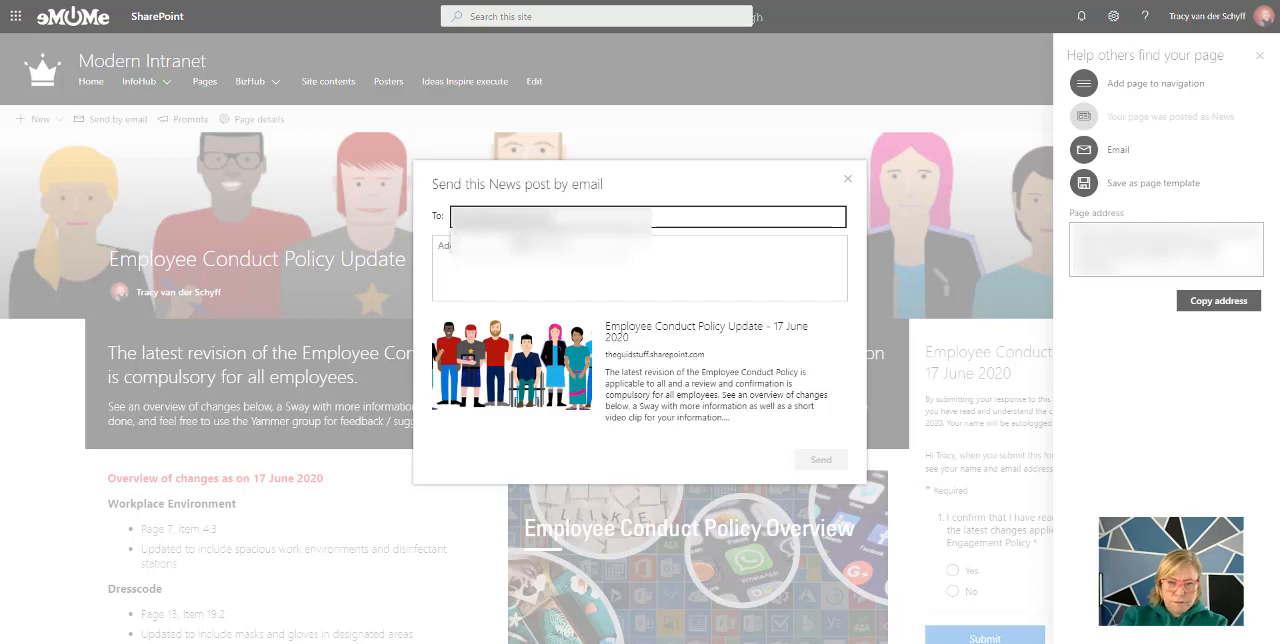
key("Return")
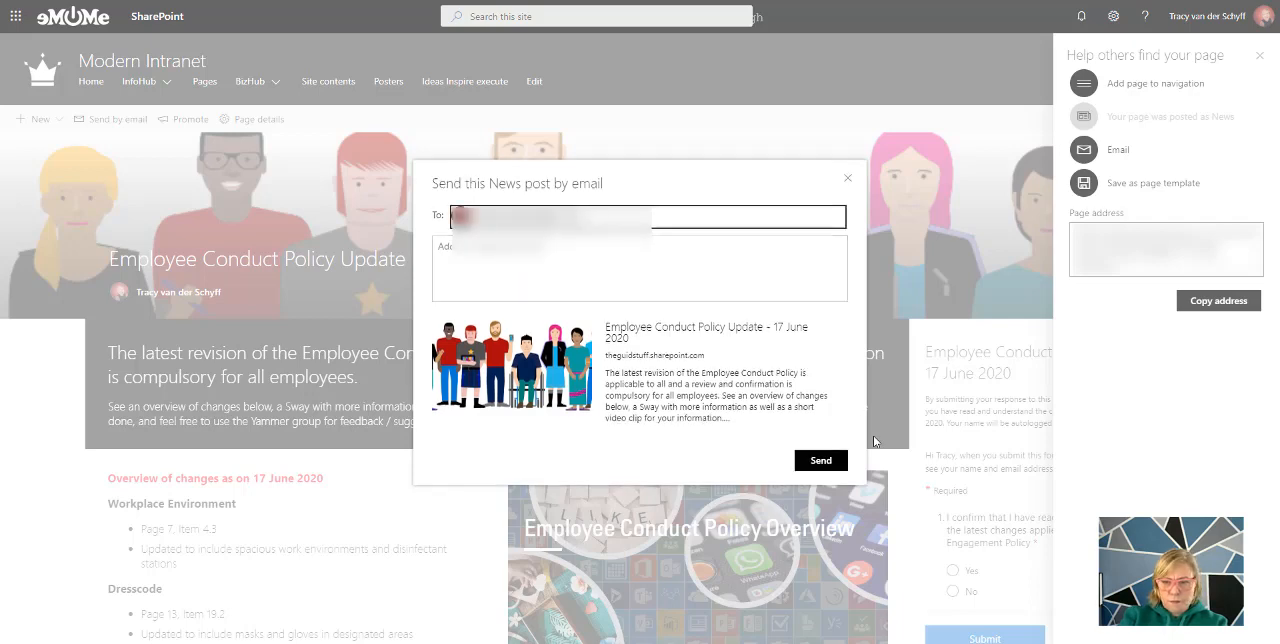
left_click(830, 462)
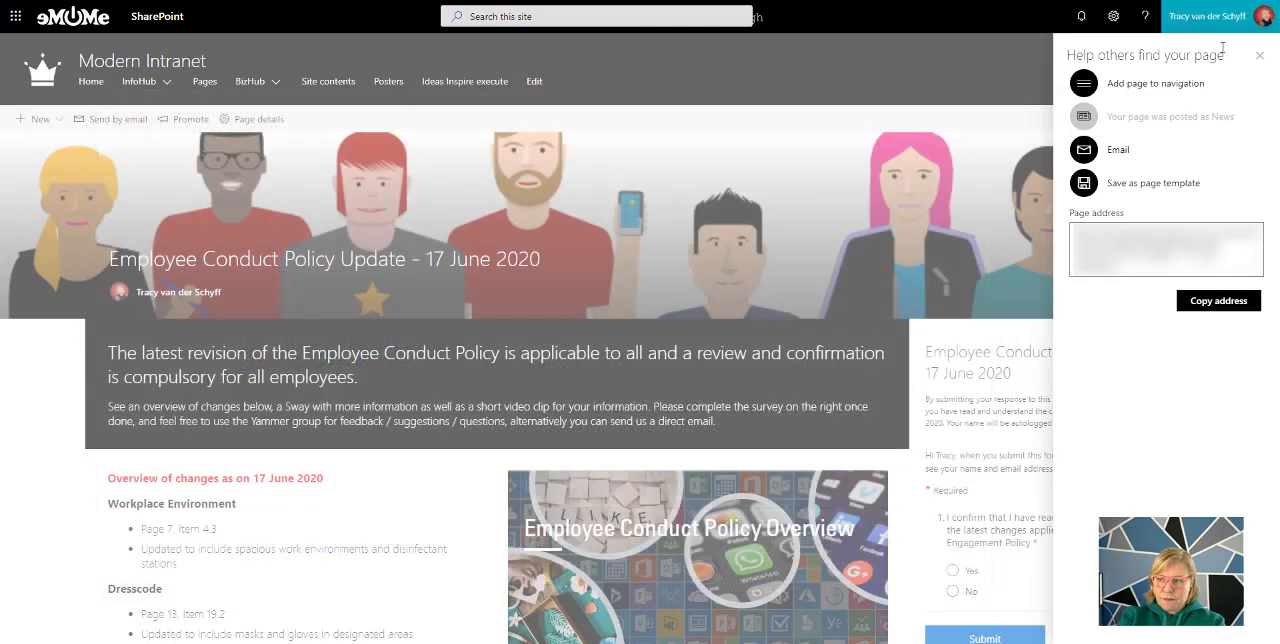
left_click(1260, 57)
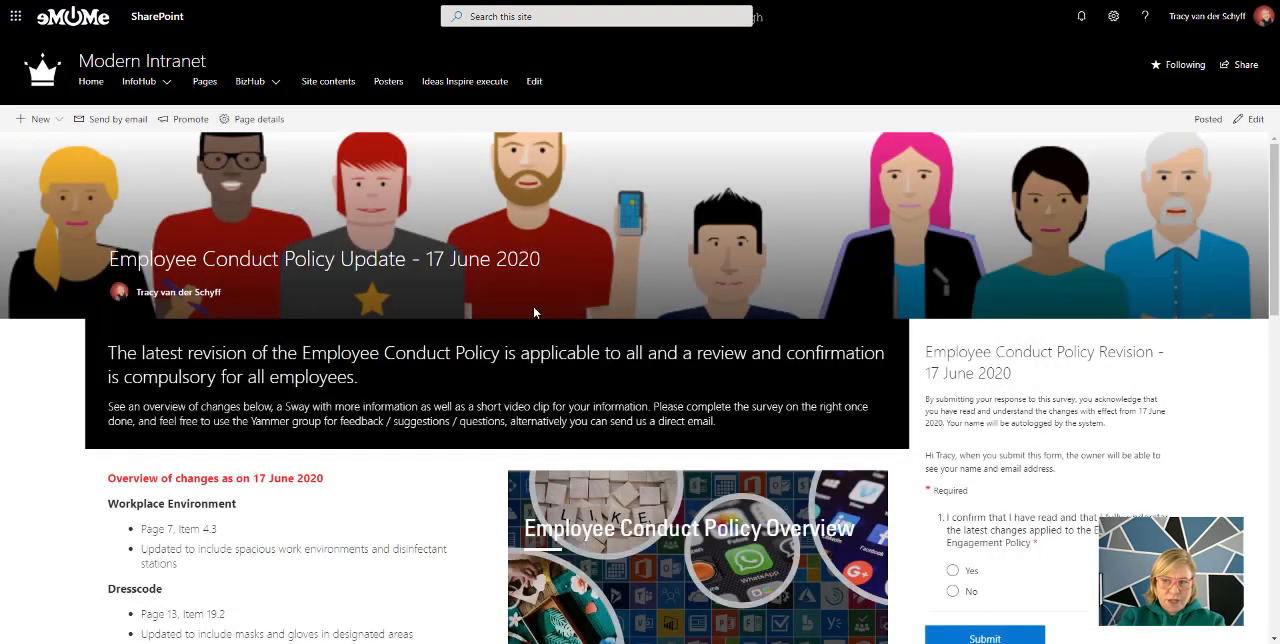